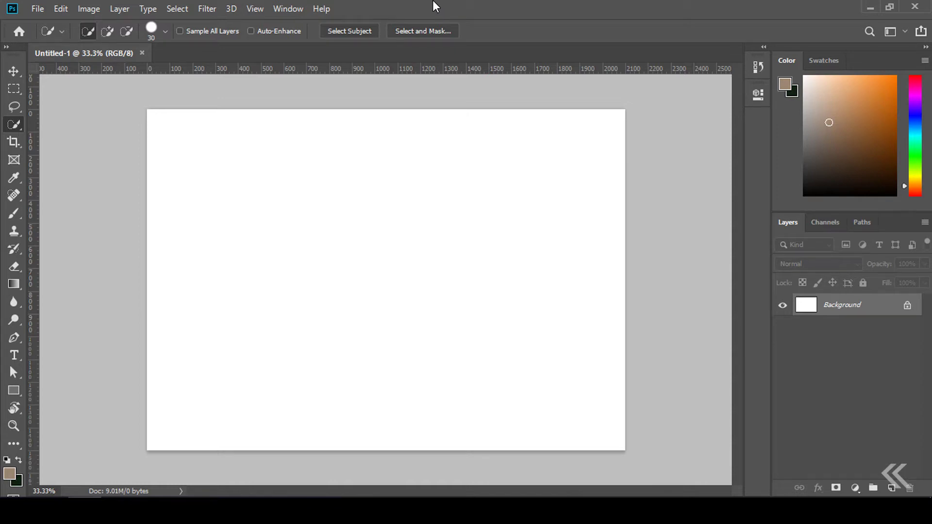
- Switch from the Quick Selection tool group to the Magic Wand tool
right_click(17, 124)
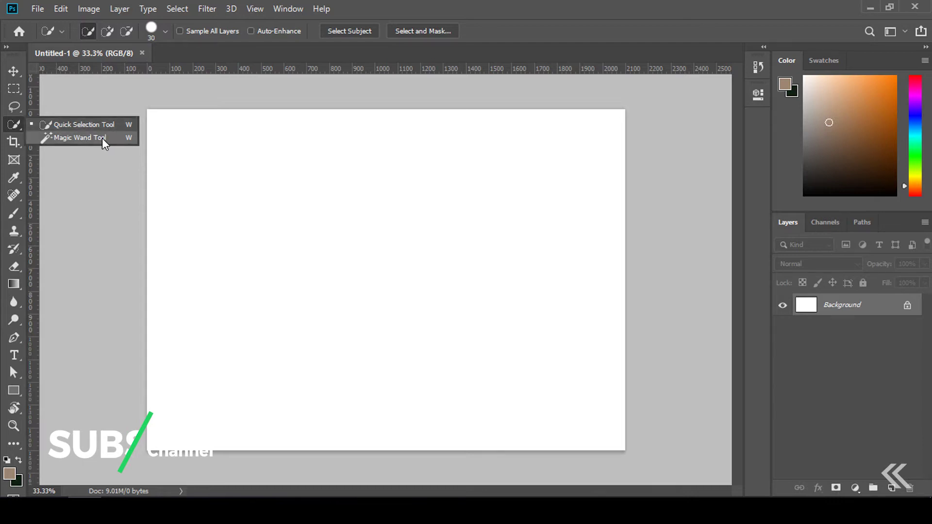
left_click(102, 138)
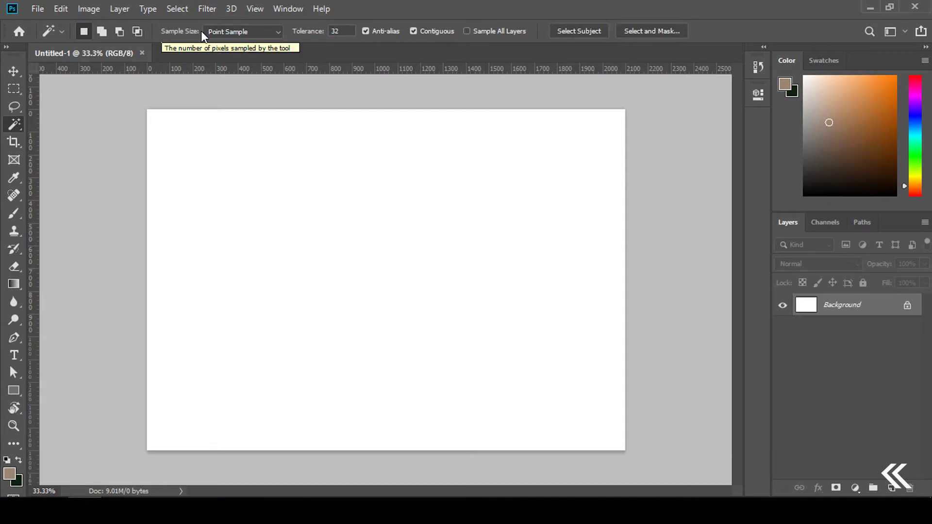
left_click(254, 32)
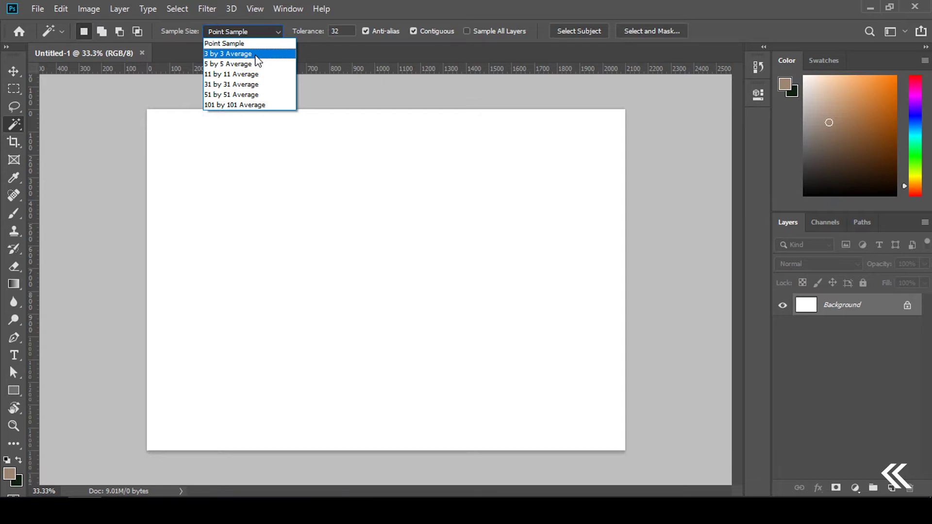
left_click(261, 32)
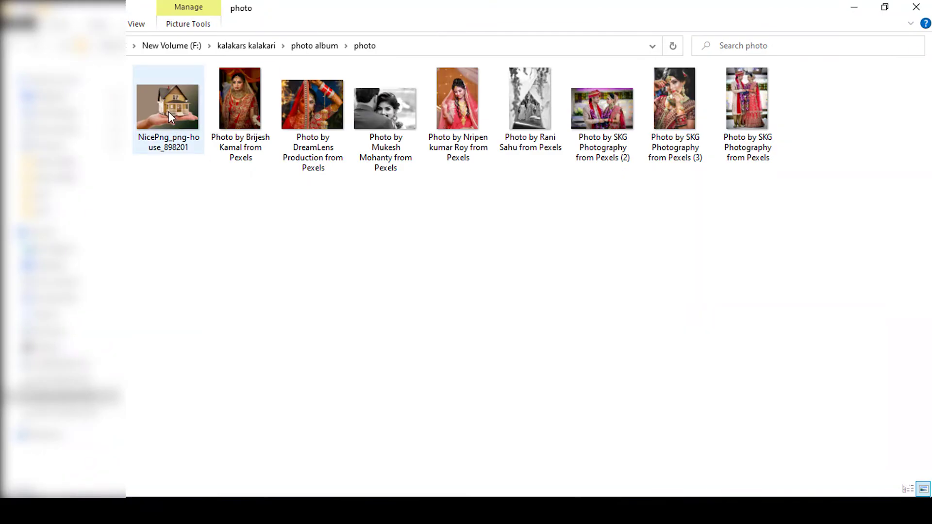
mouse_move(168, 112)
left_mouse_down()
mouse_move(184, 157)
mouse_move(313, 223)
left_mouse_up()
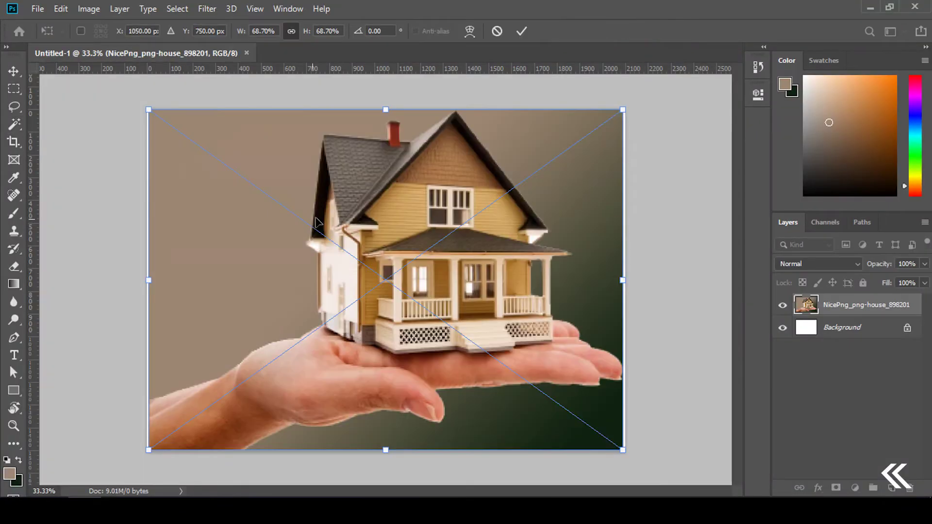
- Commit the placed NicePng house photo as its own layer
key("Return")
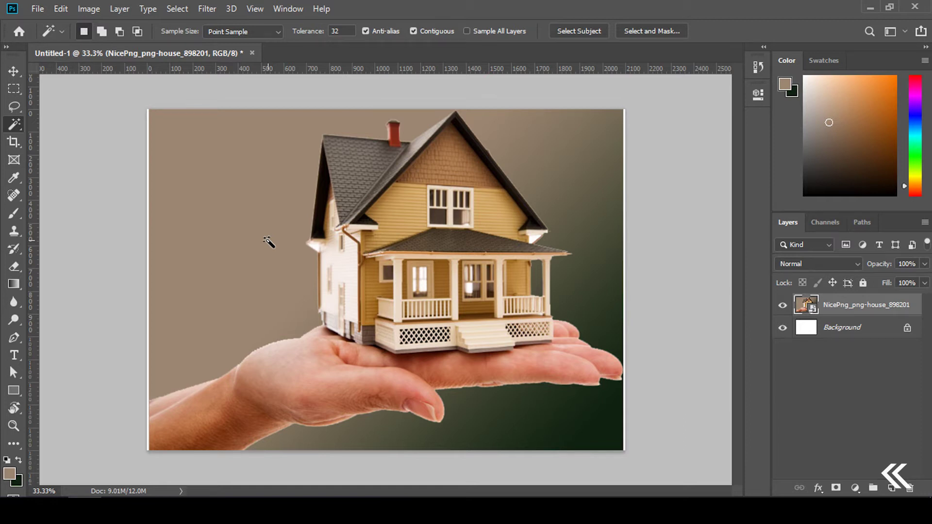
- Try Magic Wand selections of the left and right background at Tolerance 32
left_click(215, 176)
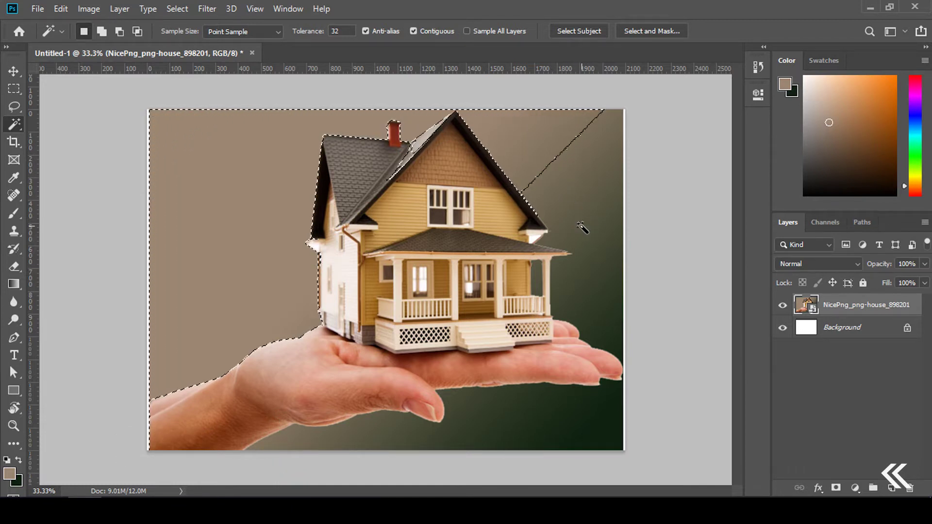
left_click(592, 203)
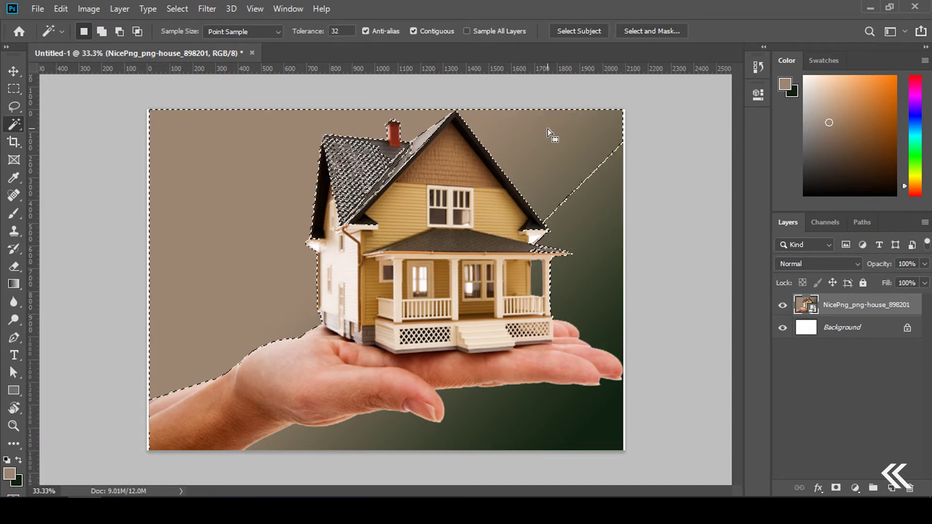
left_click(219, 210, "shift")
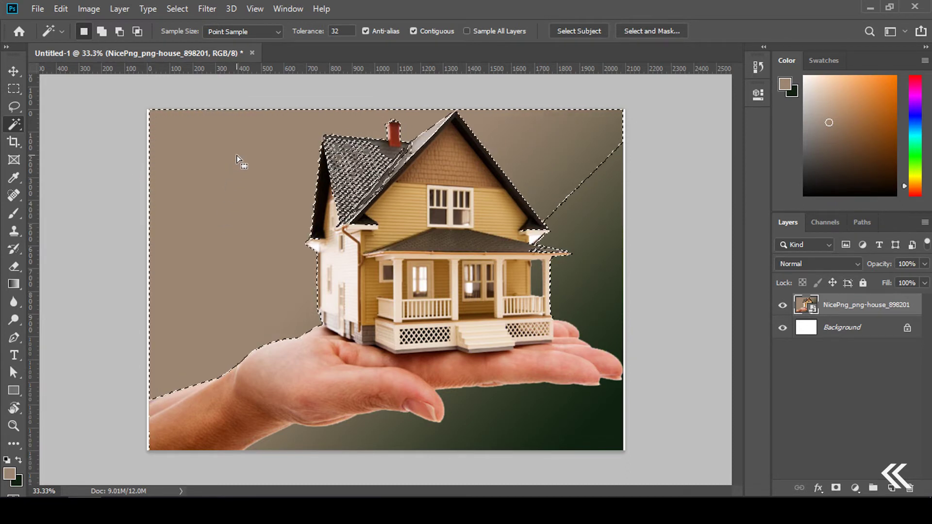
left_click(613, 246)
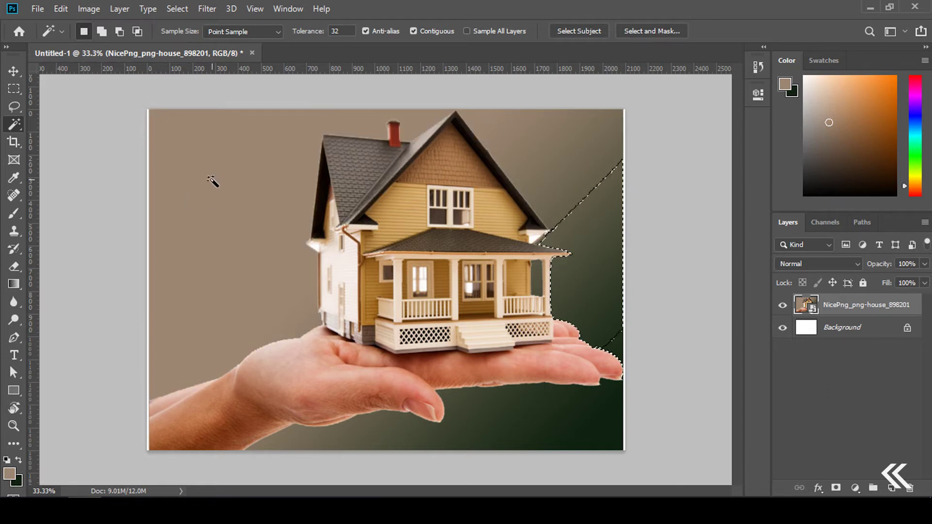
left_click(257, 157)
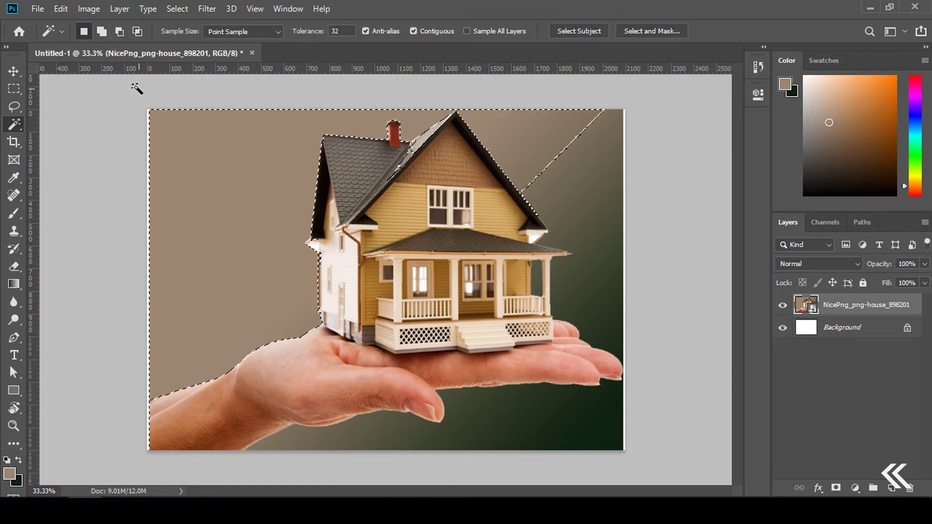
- In Add to Selection mode, add the right and lower background regions, then deselect
left_click(102, 31)
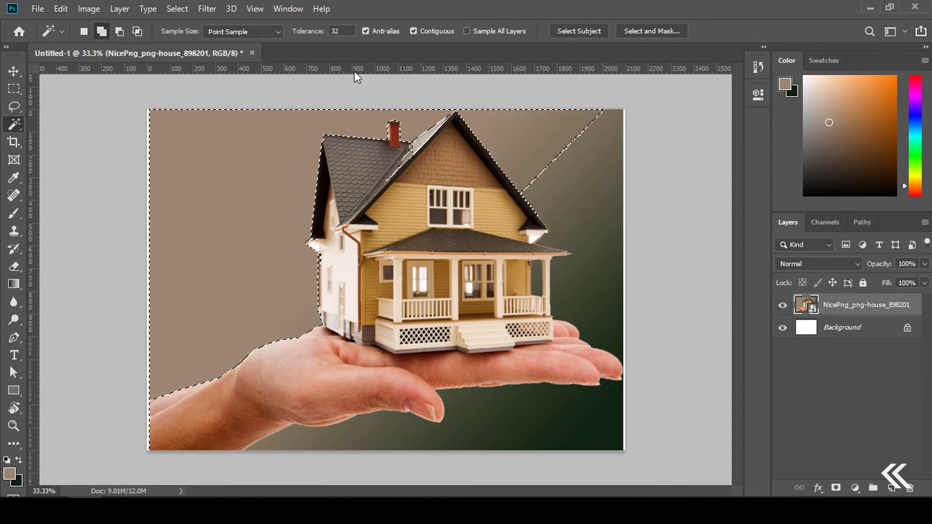
left_click(587, 177)
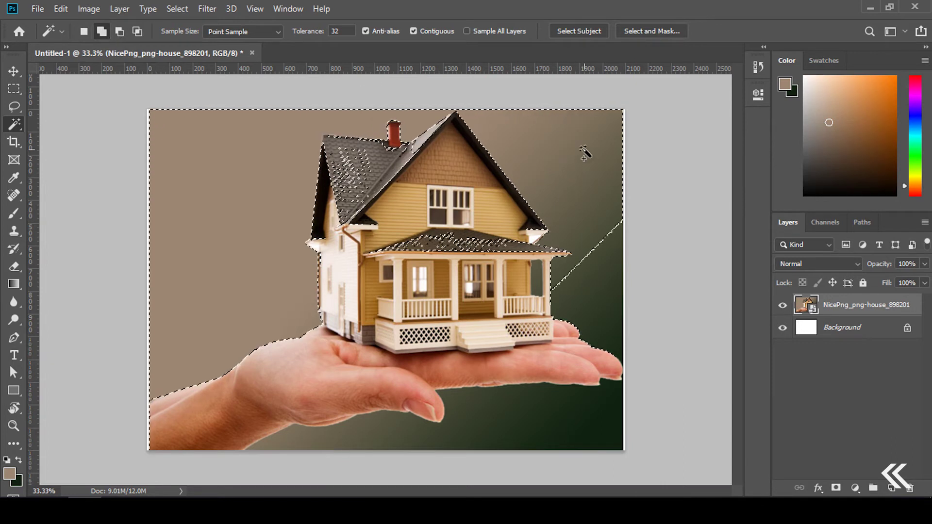
left_click(604, 306)
left_click(558, 424)
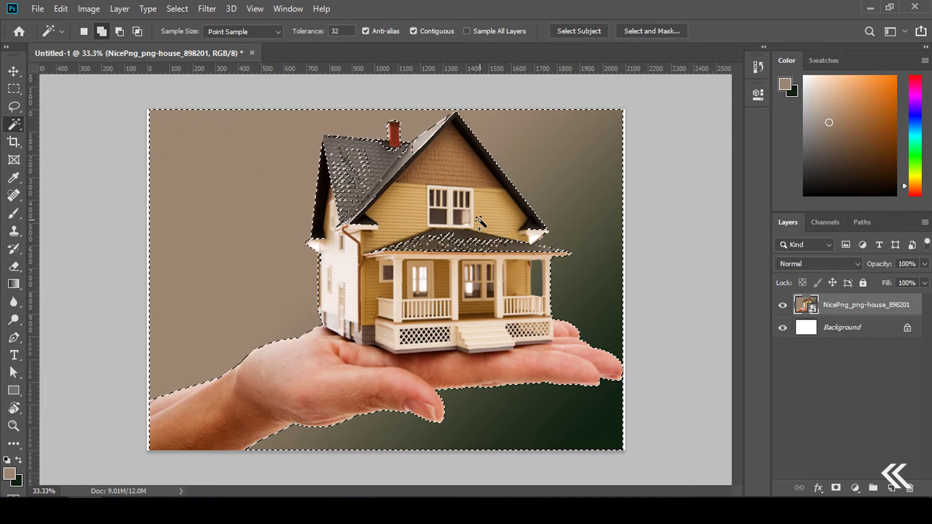
key("ctrl+d")
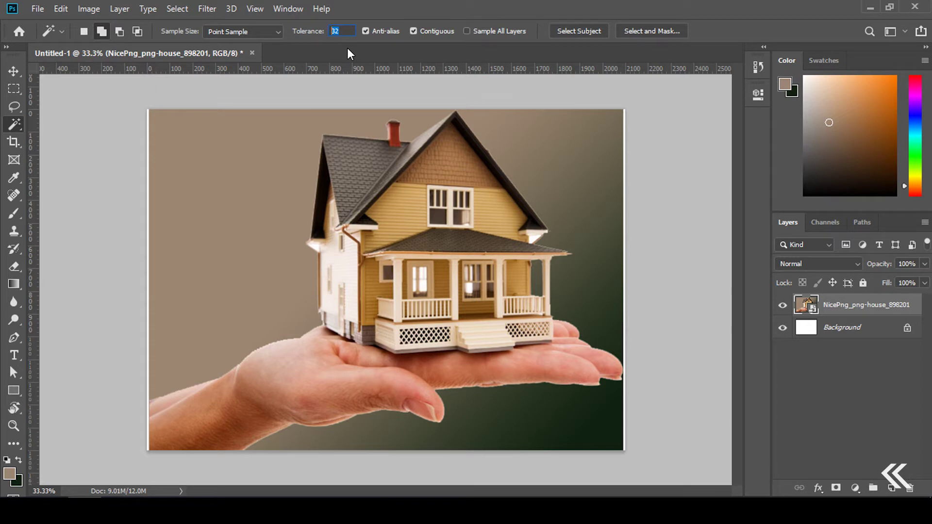
- At Tolerance 15, select the left, upper and right background around the house
type("15")
left_click(213, 166)
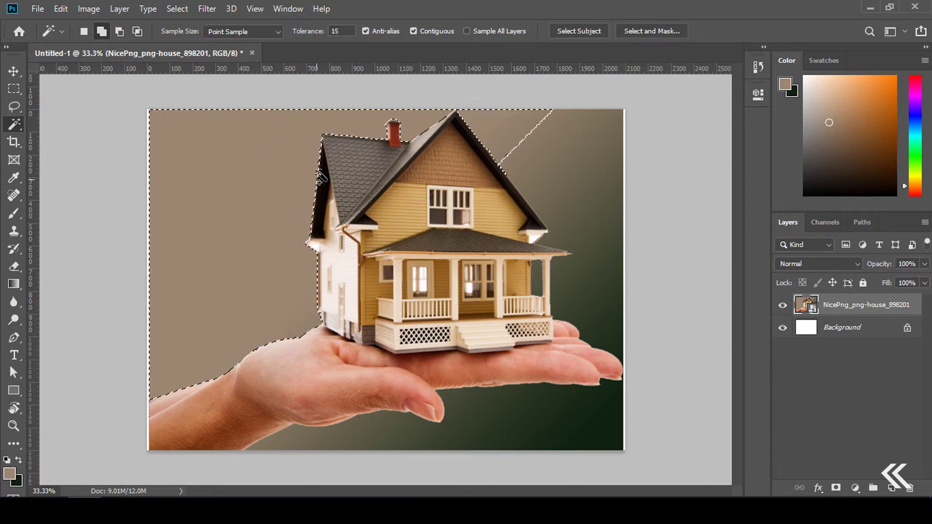
left_click(561, 177)
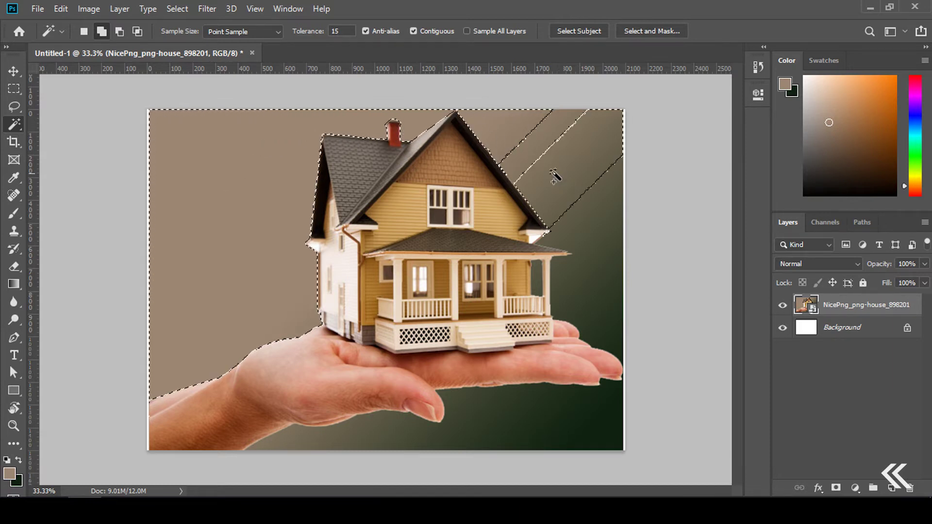
left_click(533, 162)
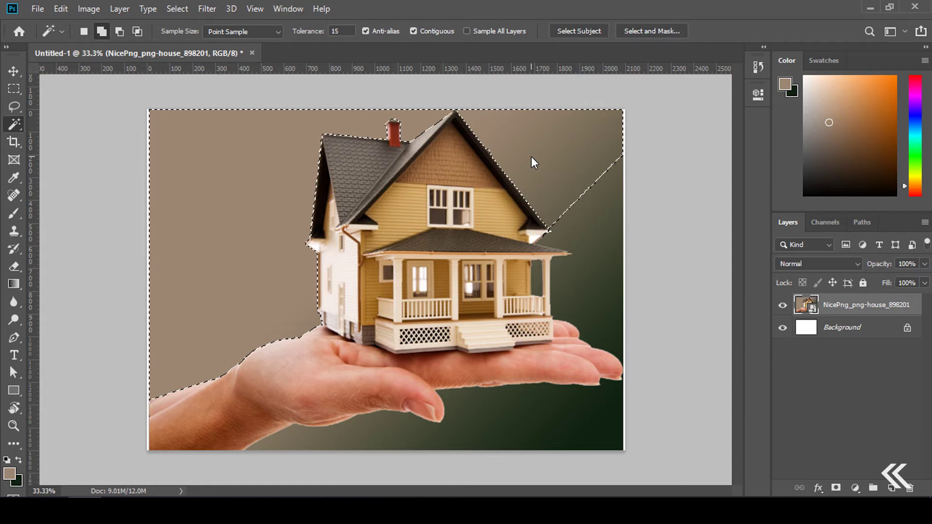
left_click(598, 245)
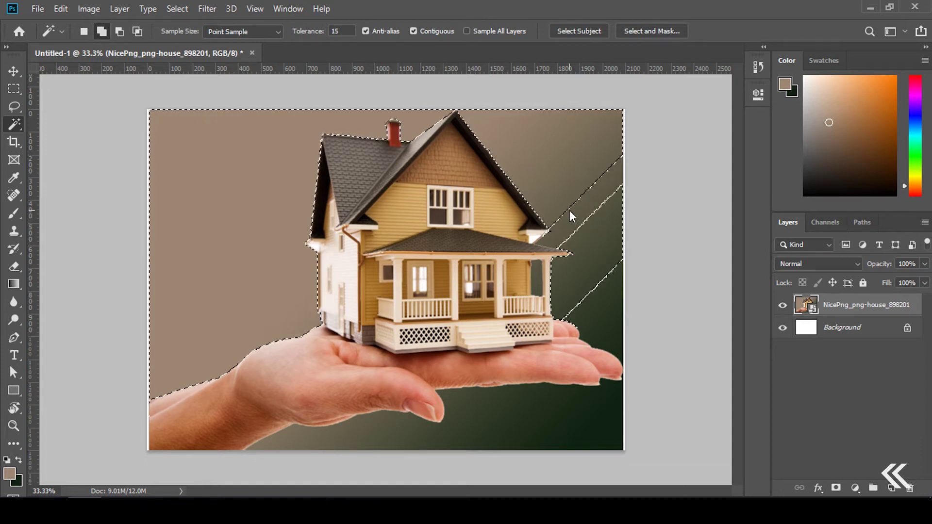
left_click(604, 315)
- Add the remaining background below the hand and thumb, then enter Tolerance 90
left_click(552, 406)
left_click(483, 416)
left_click(406, 426)
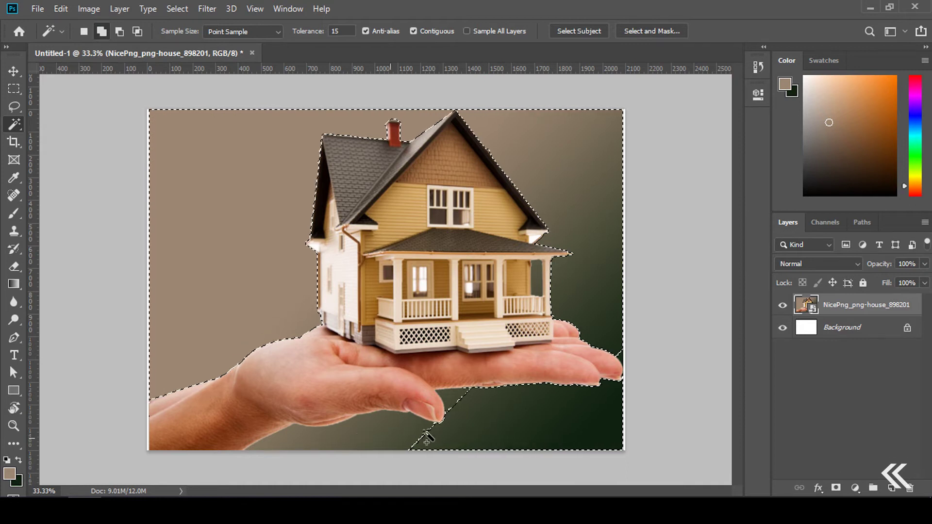
left_click(409, 436)
left_click(297, 439)
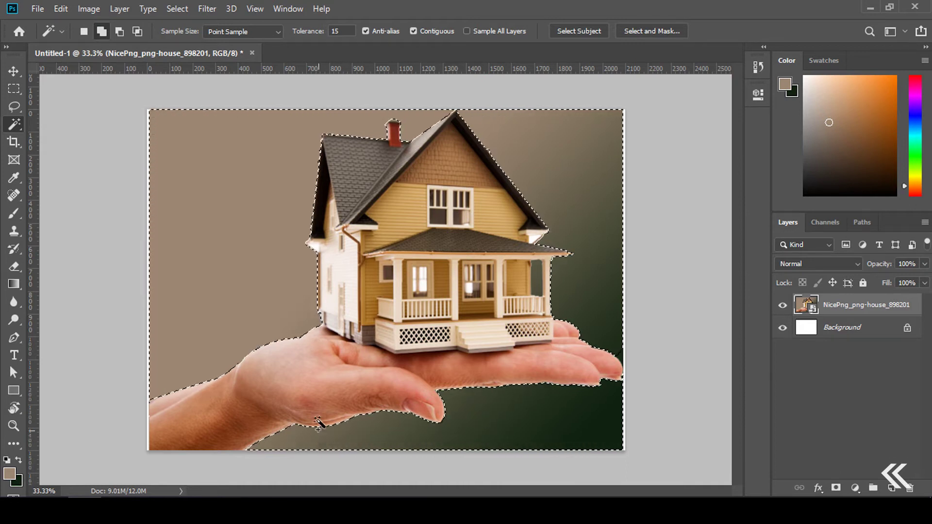
left_click(335, 31)
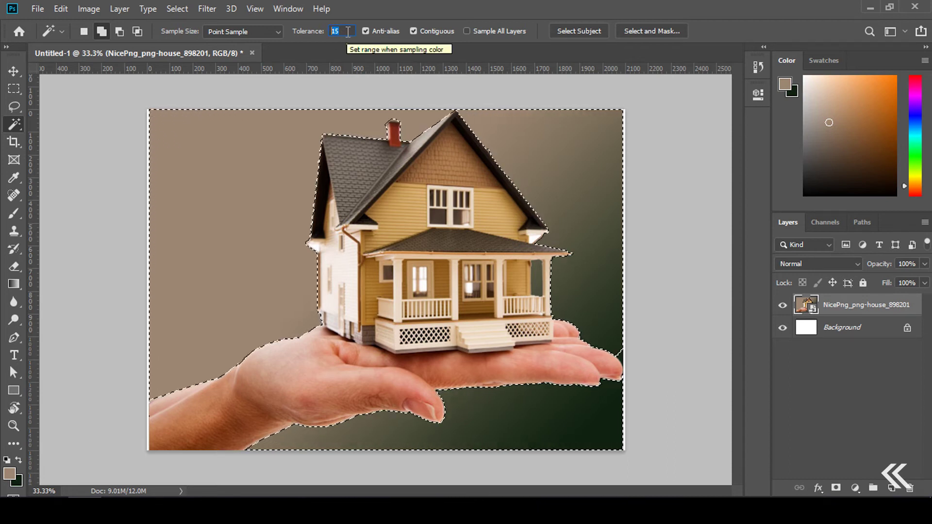
type("90")
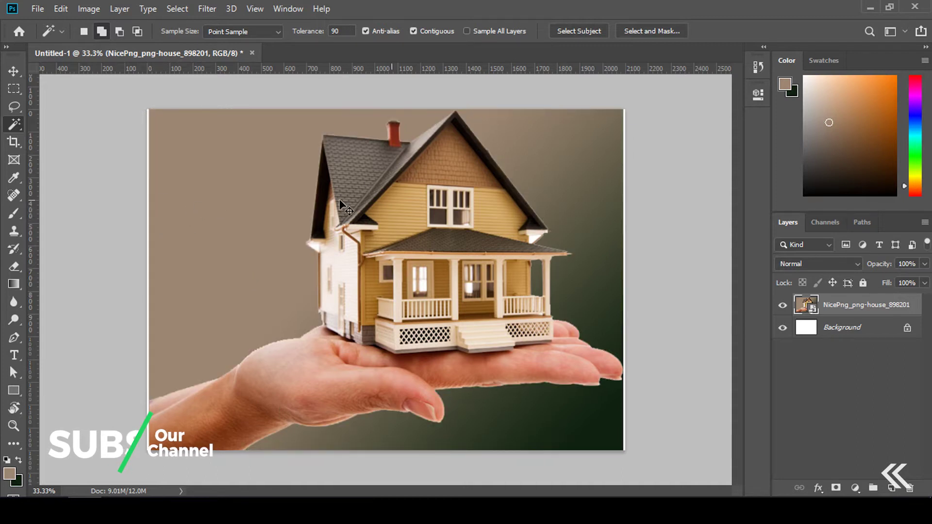
- Test a Tolerance 90 background selection, clear it, and change Tolerance to 10
left_click(194, 164)
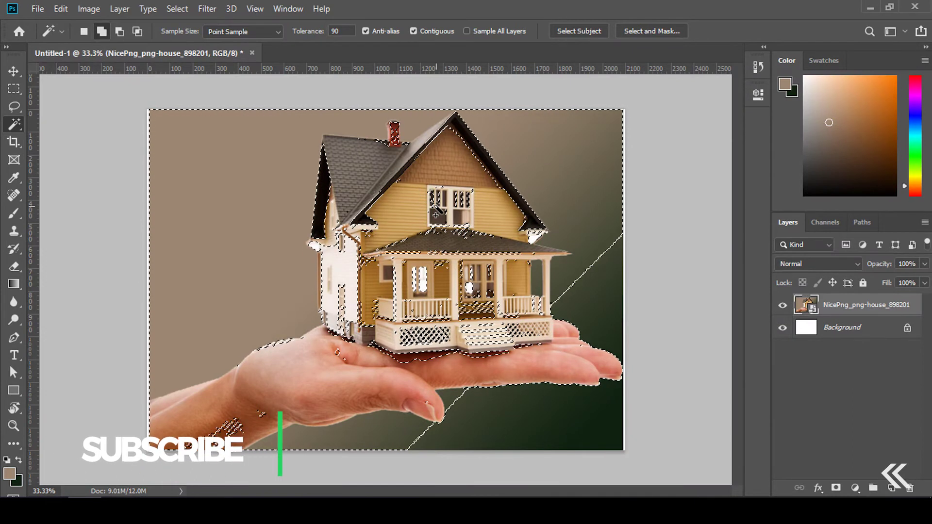
key("ctrl+d")
double_click(342, 30)
type("10")
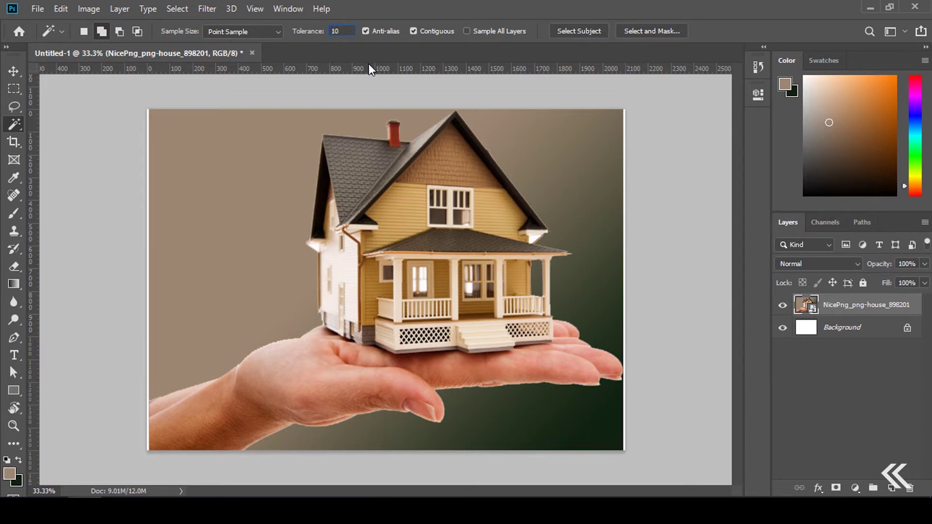
- Test a Tolerance 10 background selection, clear it, and set Tolerance to 0
left_click(214, 170)
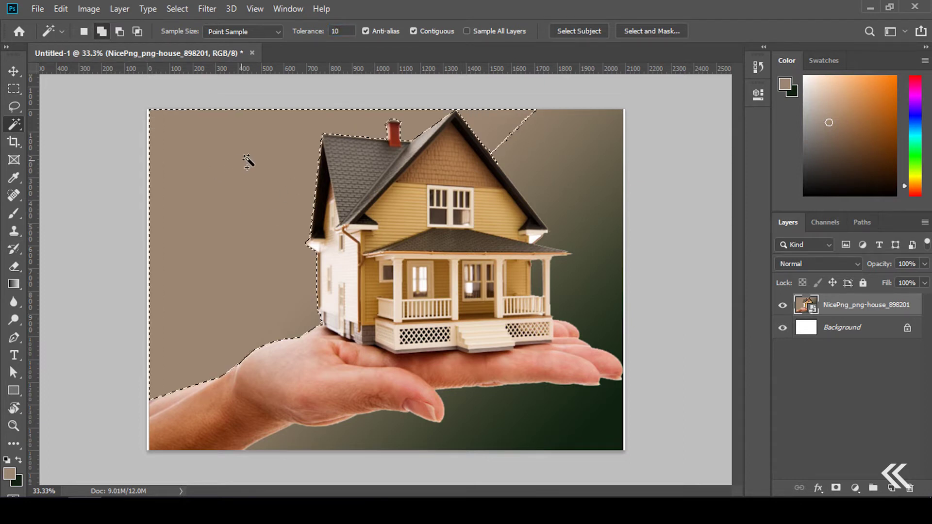
key("ctrl+d")
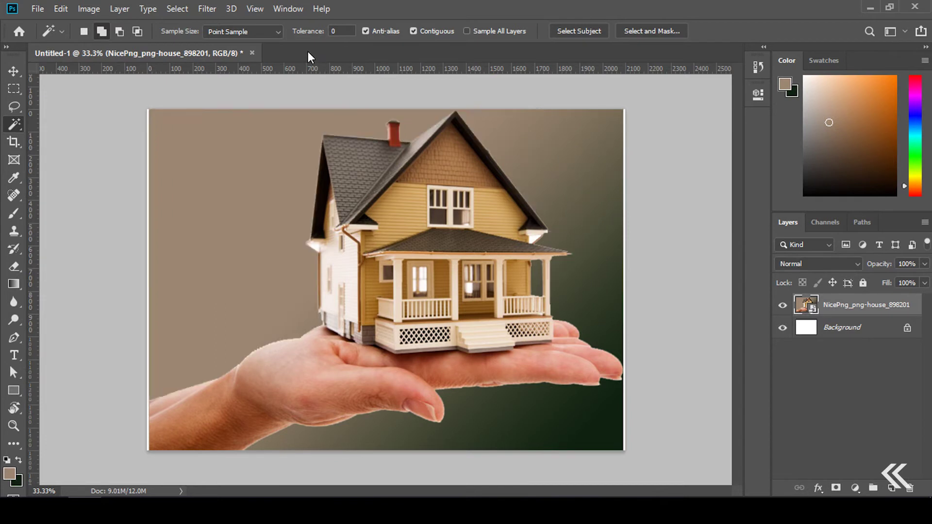
left_click(265, 31)
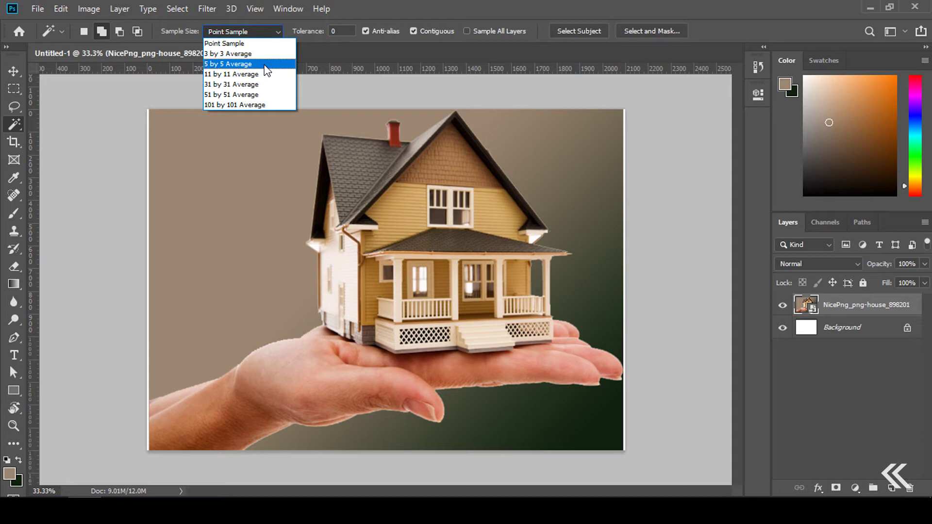
- Test 3 by 3 and 51 by 51 Average samples on the left brown background
left_click(247, 54)
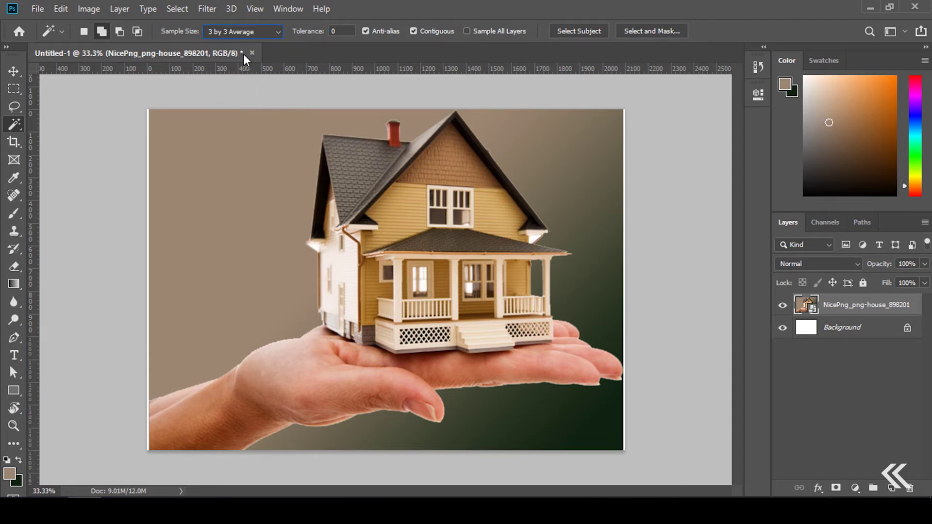
left_click(250, 165)
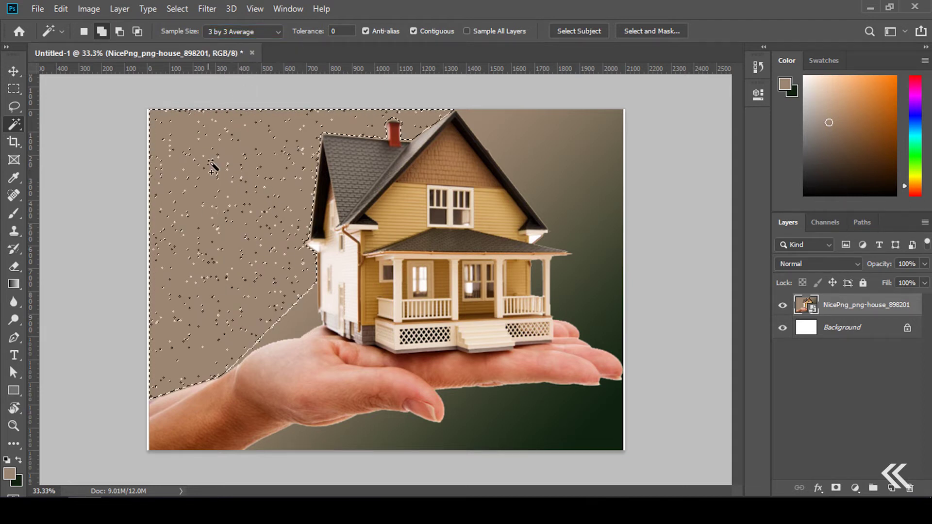
left_click(250, 31)
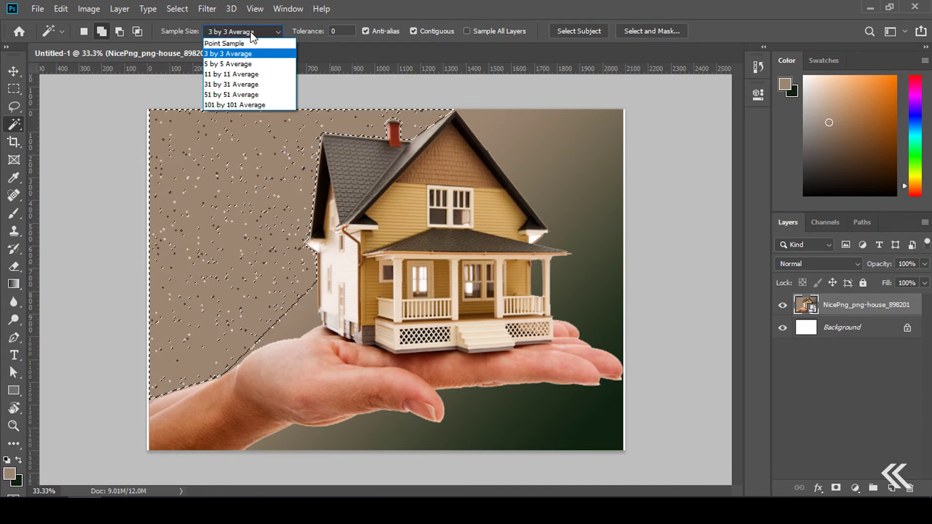
left_click(243, 96)
left_click(216, 179)
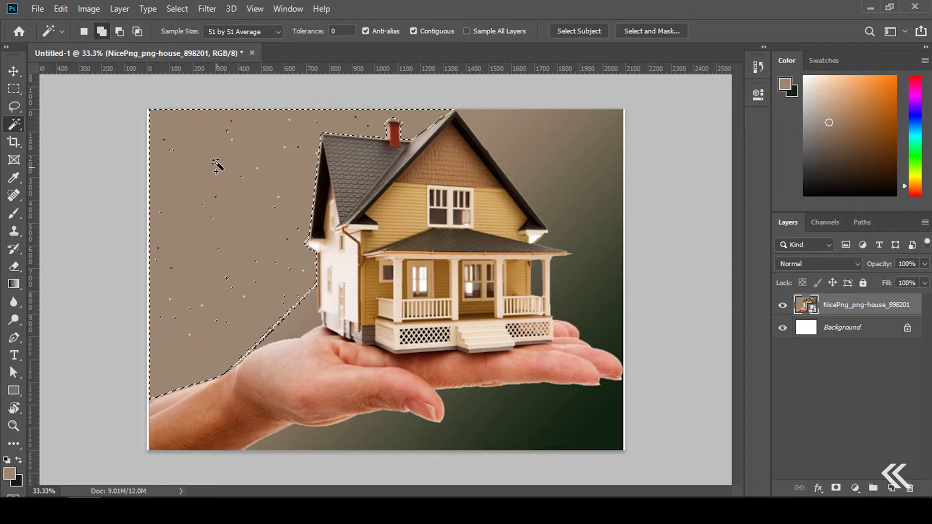
key("ctrl+d")
left_click(199, 144)
- With 101 by 101 Average sampling, select the left and right background bands
left_click(254, 31)
left_click(243, 105)
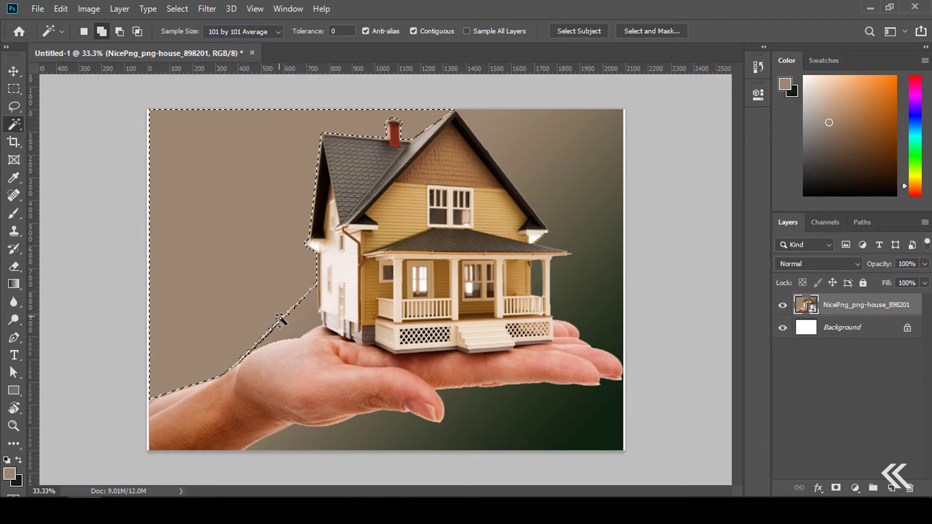
key("ctrl+d")
left_click(569, 163)
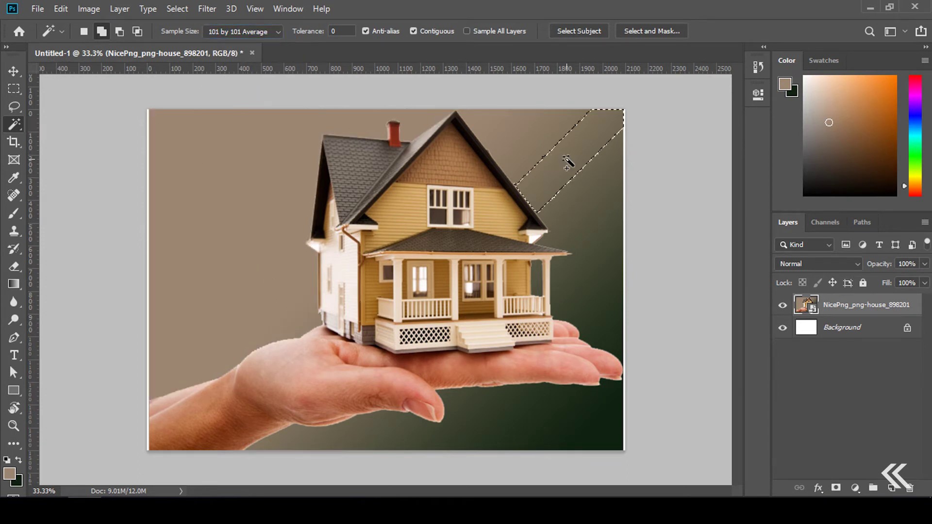
left_click(187, 171)
left_click(535, 129)
left_click(578, 179)
- Return to Point Sample and reselect the brown background
left_click(344, 30)
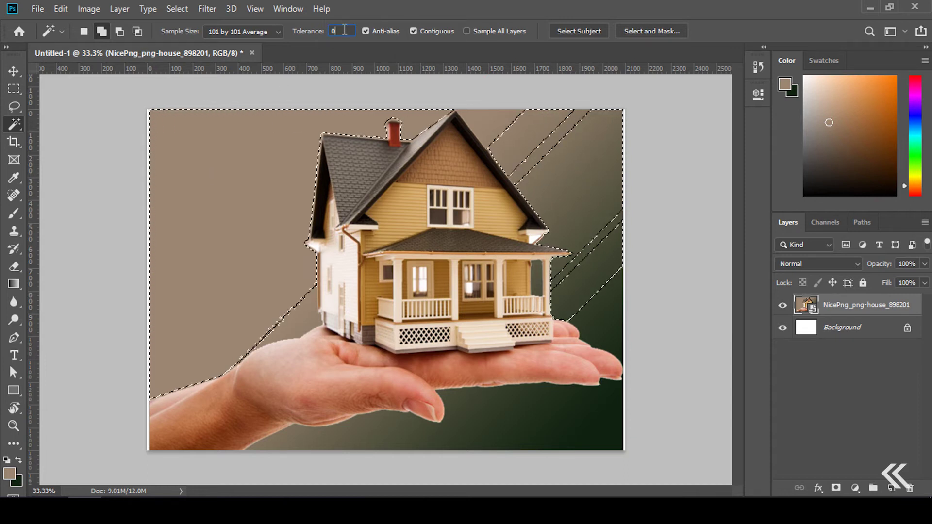
left_click(239, 31)
left_click(240, 43)
key("ctrl+d")
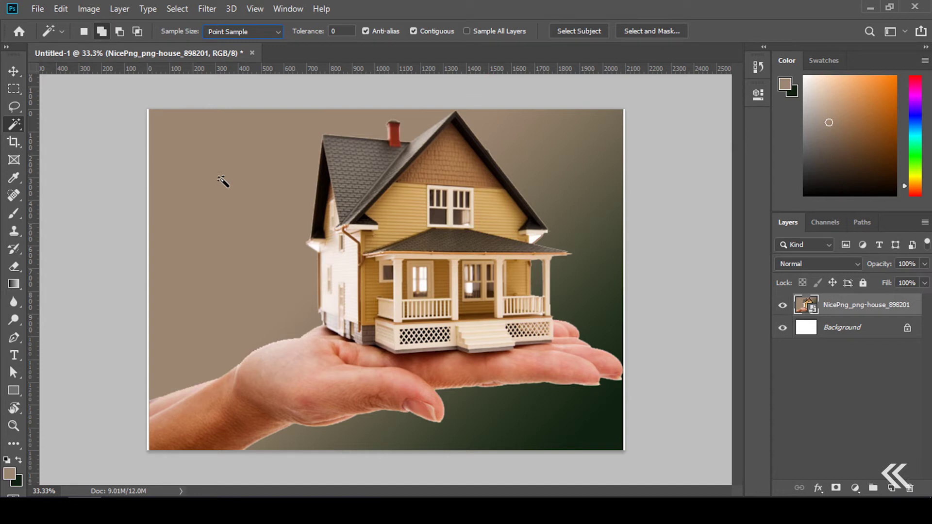
left_click(221, 180)
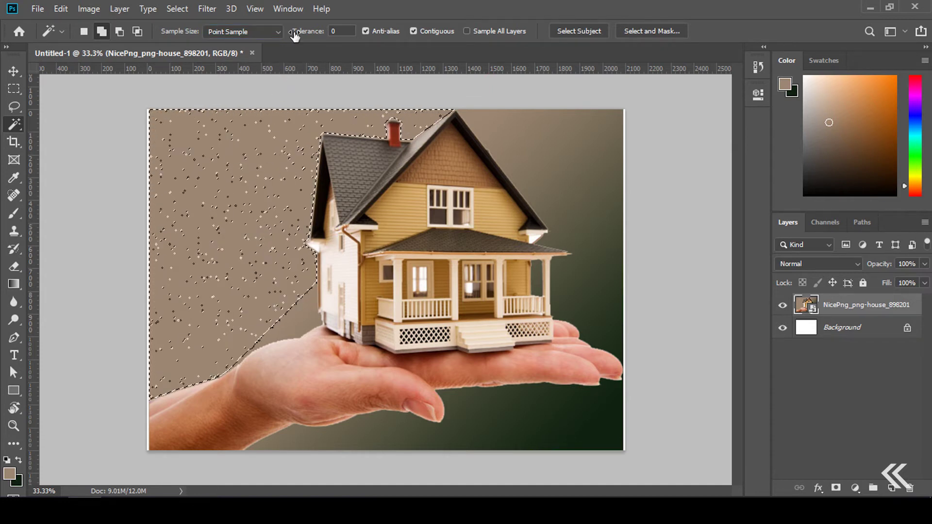
- Test a 31 by 31 Average sample, then set 3 by 3 Average and deselect
left_click(258, 29)
left_click(262, 88)
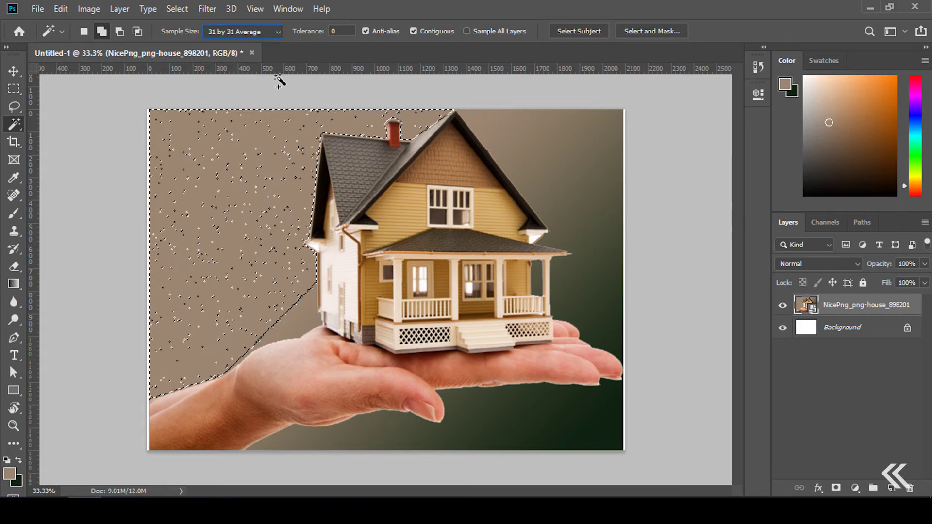
left_click(256, 150)
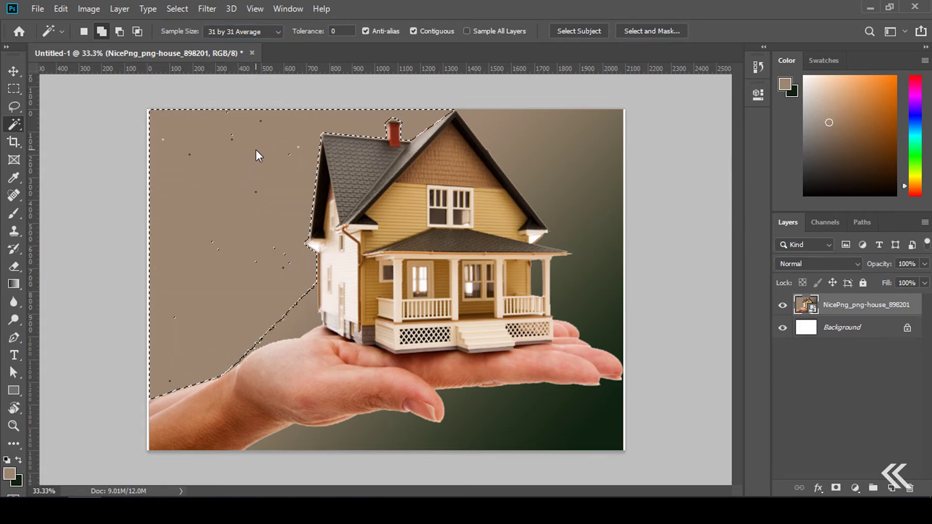
left_click(253, 31)
left_click(274, 54)
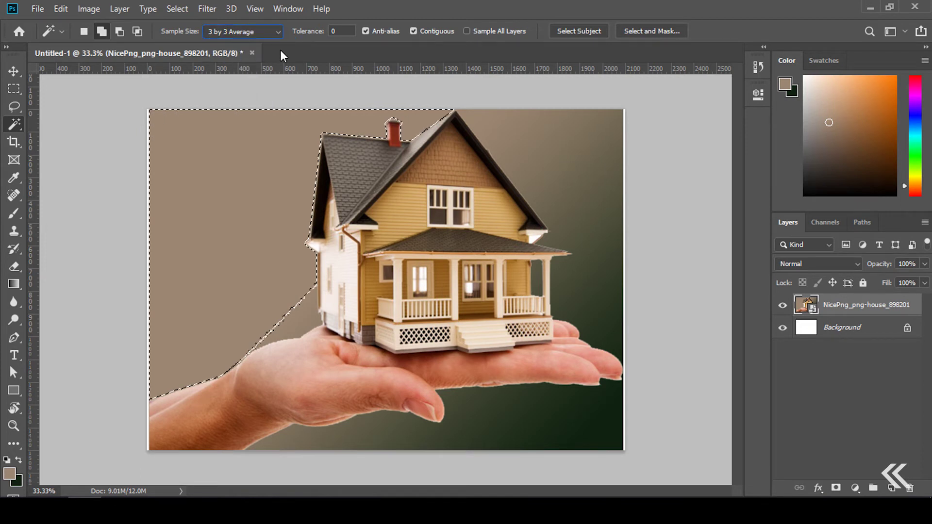
key("ctrl+d")
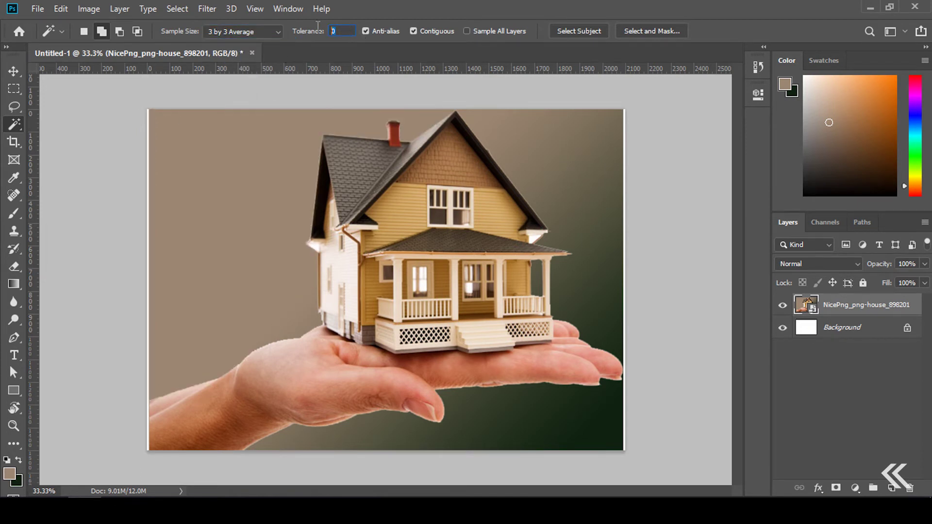
type("20")
- Select the brown background at Tolerance 20, undoing the added right-side region
left_click(267, 203)
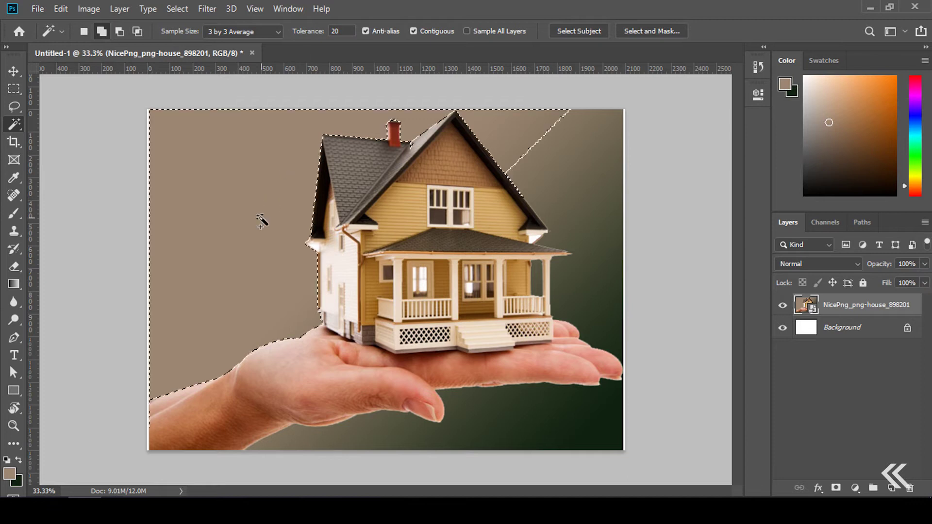
left_click(610, 198)
key("ctrl+z")
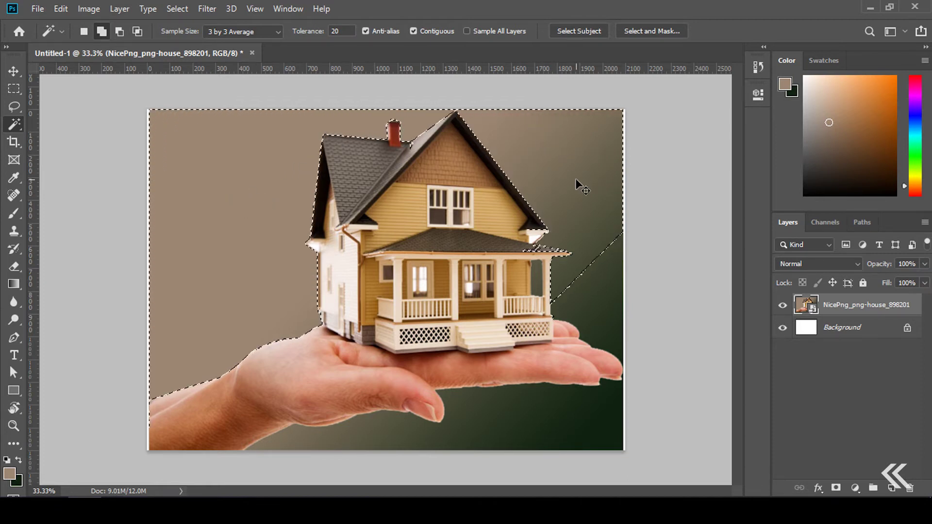
left_click(247, 31)
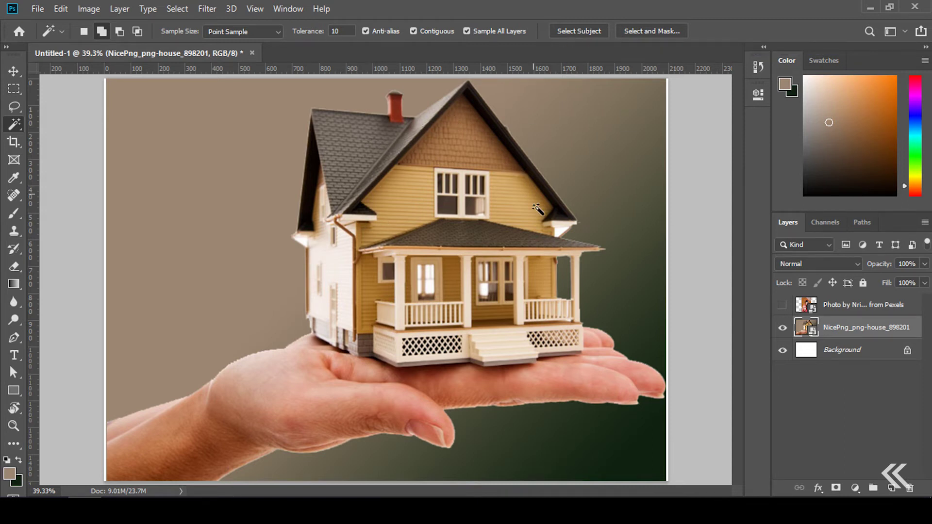
- Run Select Subject to automatically outline the house and hand
left_click(579, 30)
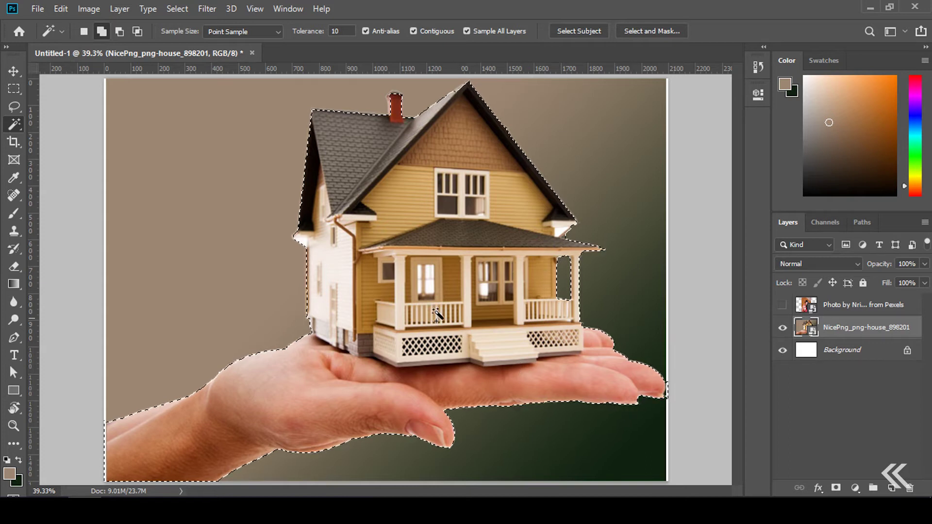
- Zoom in to inspect the selection edge at the roof, chimney and porch, then fit on screen
key("z")
left_click_drag(300, 177, 334, 196)
left_click_drag(442, 171, 328, 370)
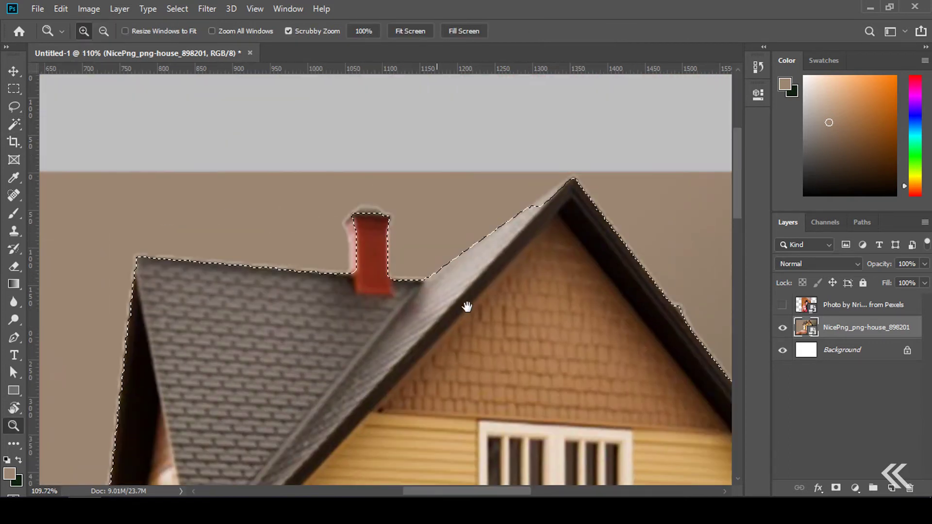
left_click_drag(529, 327, 439, 163)
left_click_drag(550, 295, 461, 167)
mouse_move(655, 475)
left_mouse_down()
mouse_move(537, 266)
mouse_move(513, 184)
mouse_move(540, 233)
mouse_move(461, 322)
mouse_move(447, 264)
mouse_move(398, 267)
mouse_move(369, 422)
left_mouse_up()
right_click(369, 273)
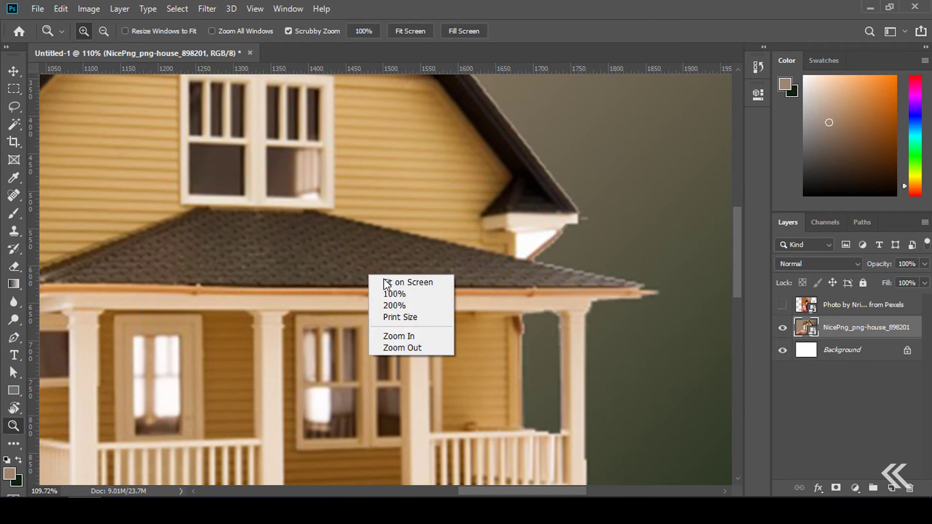
left_click(384, 279)
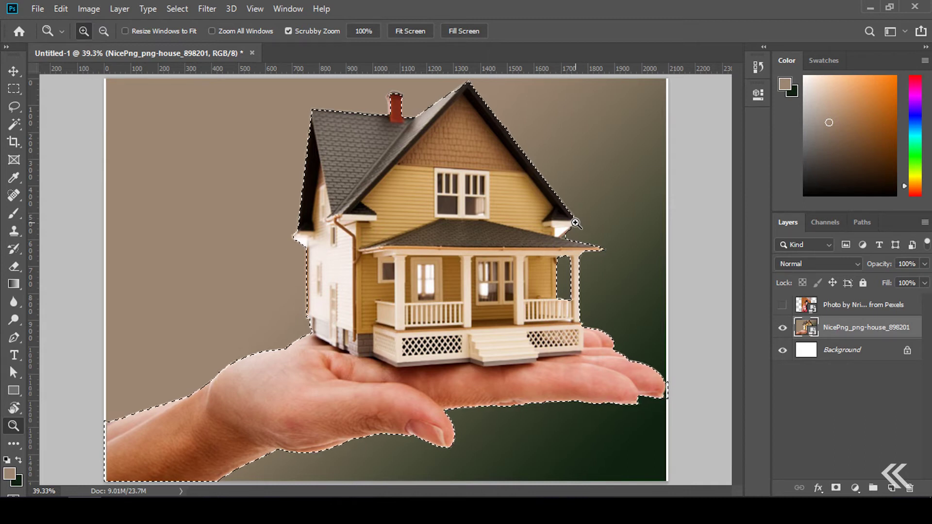
- Zoom in on the porch roof corner and centre the roof peak for inspection
left_click_drag(575, 279, 639, 327)
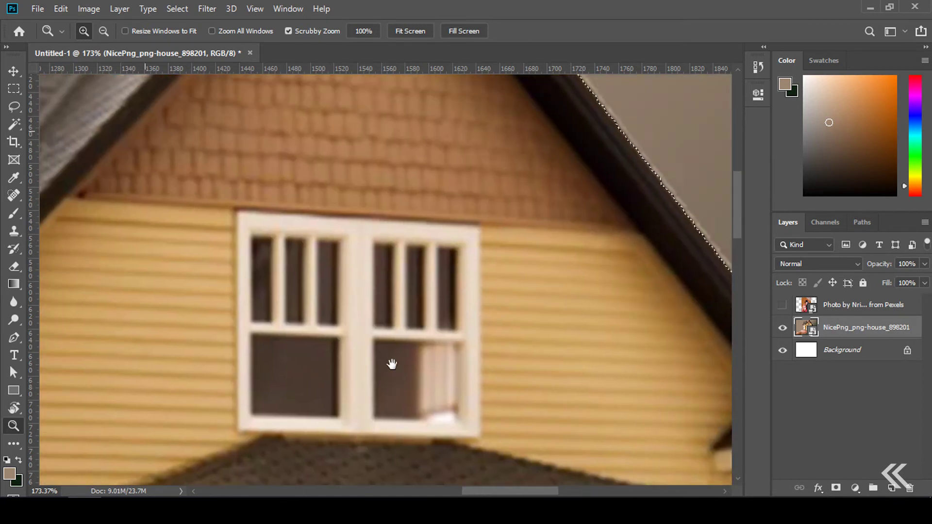
left_click_drag(138, 126, 456, 458)
left_click_drag(277, 285, 385, 327)
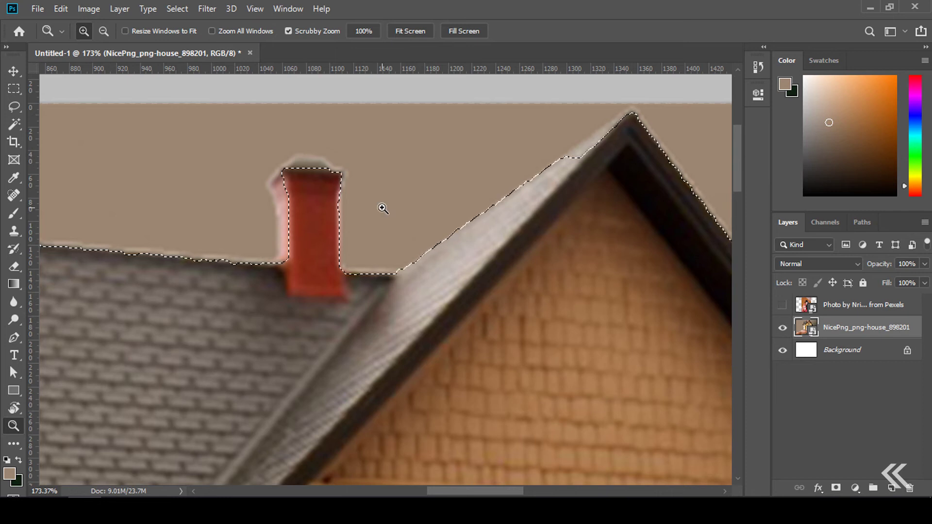
mouse_move(505, 219)
left_mouse_down()
mouse_move(244, 242)
mouse_move(318, 227)
left_mouse_up()
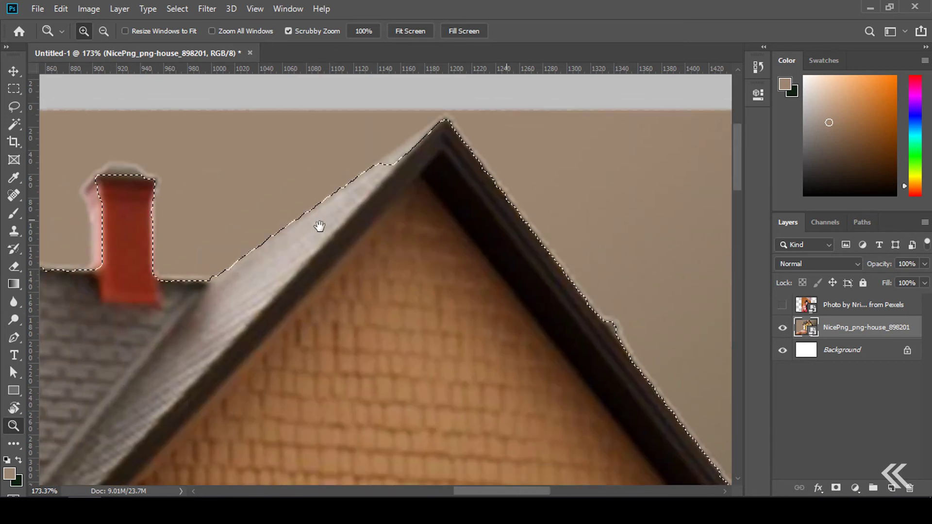
left_click(14, 106)
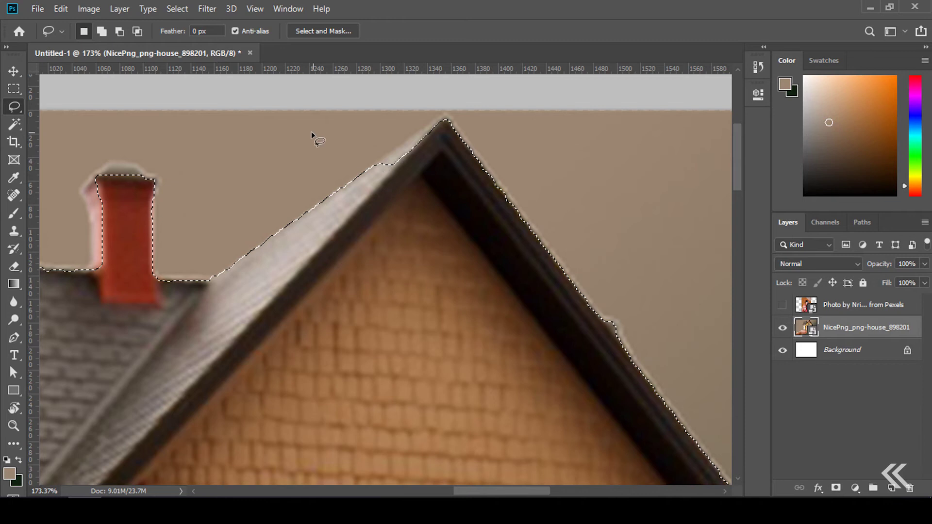
- Lasso-add the roof ridge edge and the chimney's top and left side to the selection
left_click(101, 30)
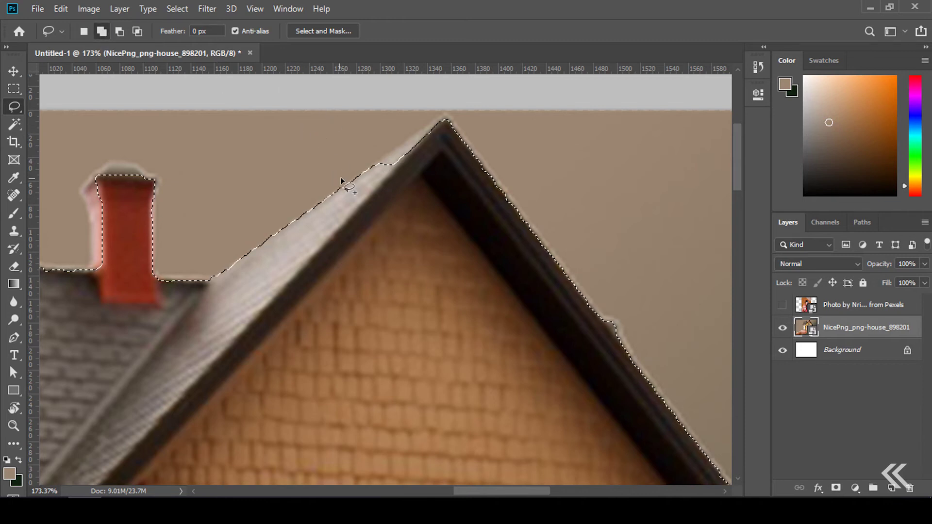
left_click_drag(378, 165, 394, 151)
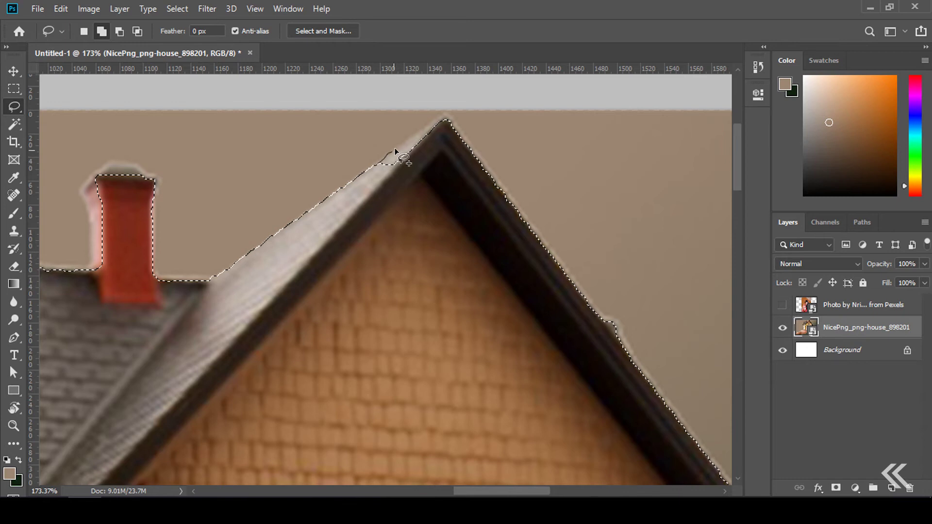
left_click_drag(417, 133, 434, 189)
left_click_drag(329, 255, 483, 214)
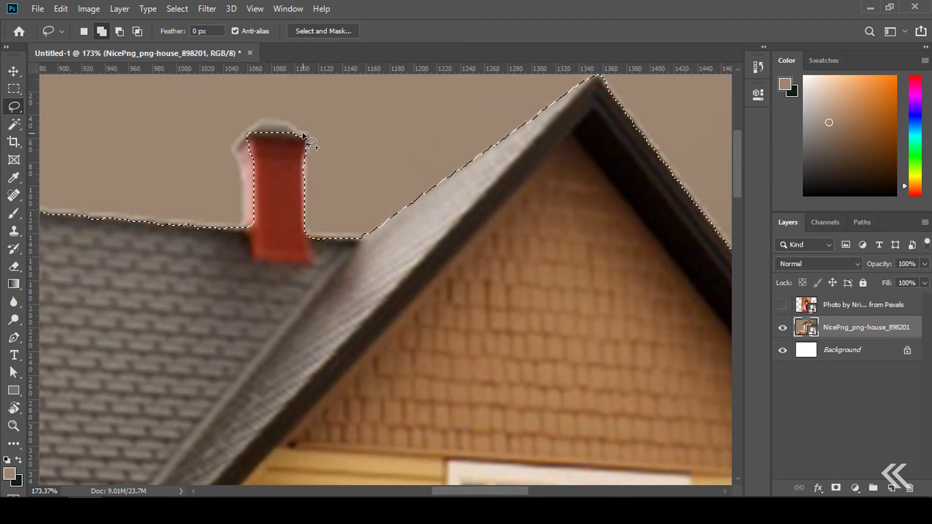
left_click_drag(250, 133, 238, 145)
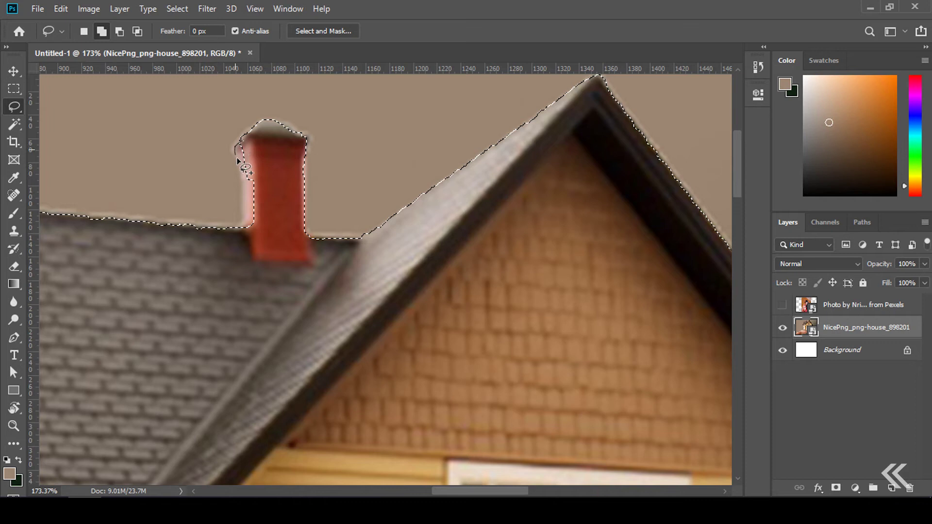
left_click_drag(243, 175, 272, 228)
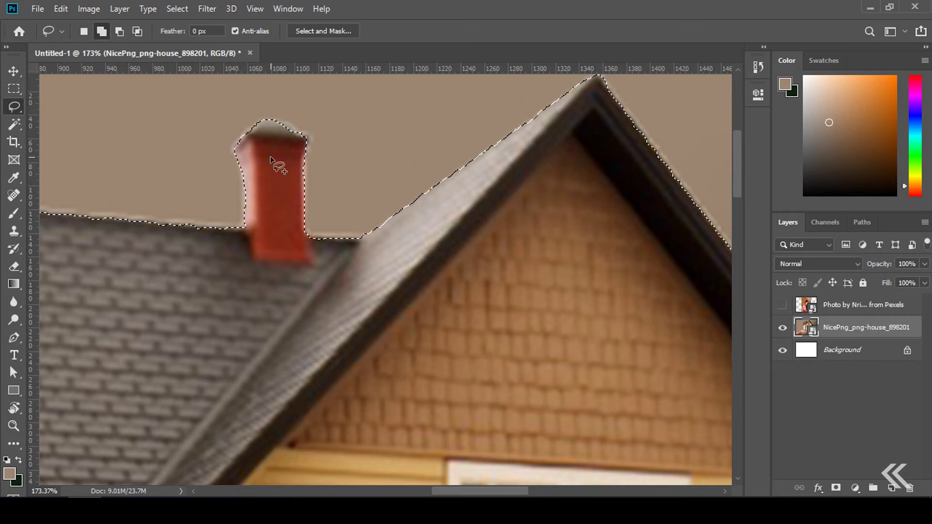
- Pan down to the porch roof and zoom out to see the whole house front
left_click_drag(518, 306, 372, 88)
left_click_drag(495, 326, 252, 156)
mouse_move(594, 419)
left_mouse_down()
mouse_move(530, 323)
mouse_move(511, 269)
left_mouse_up()
key("z")
left_click(508, 283, "alt")
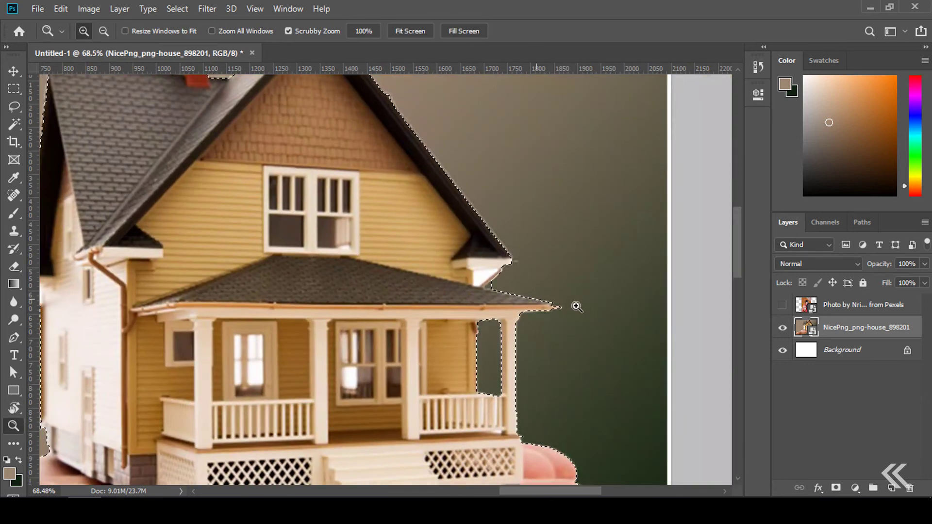
- Subtract the stray background at the porch-roof corner and rafter edge with the Lasso
left_click_drag(508, 283, 450, 316)
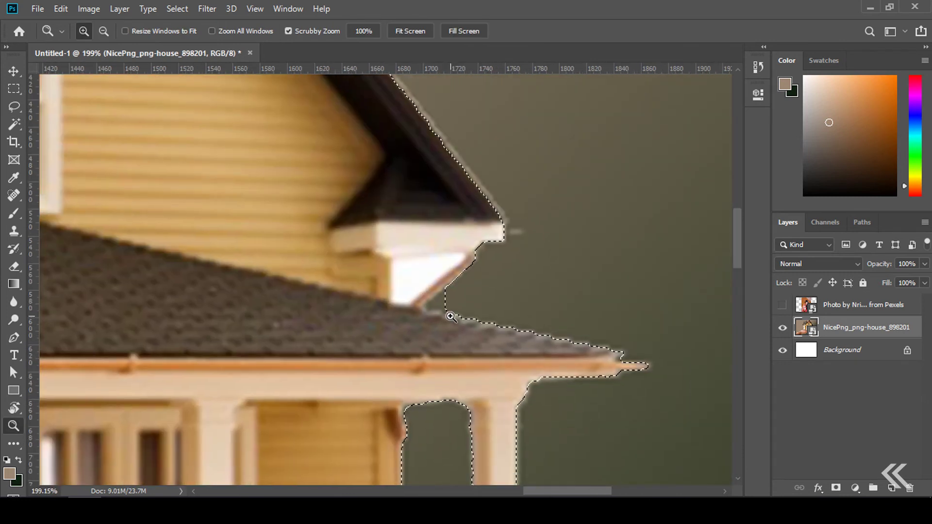
key("l")
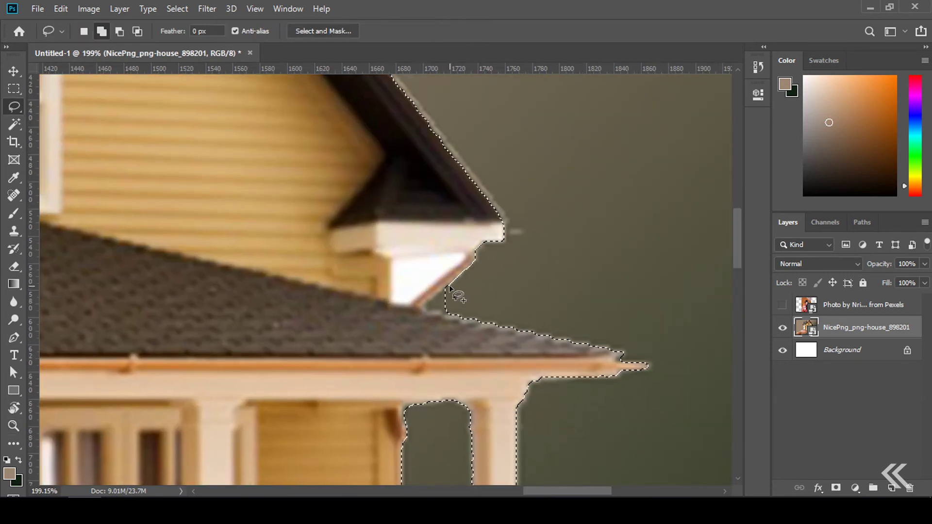
left_click_drag(447, 295, 469, 324)
left_click(119, 31)
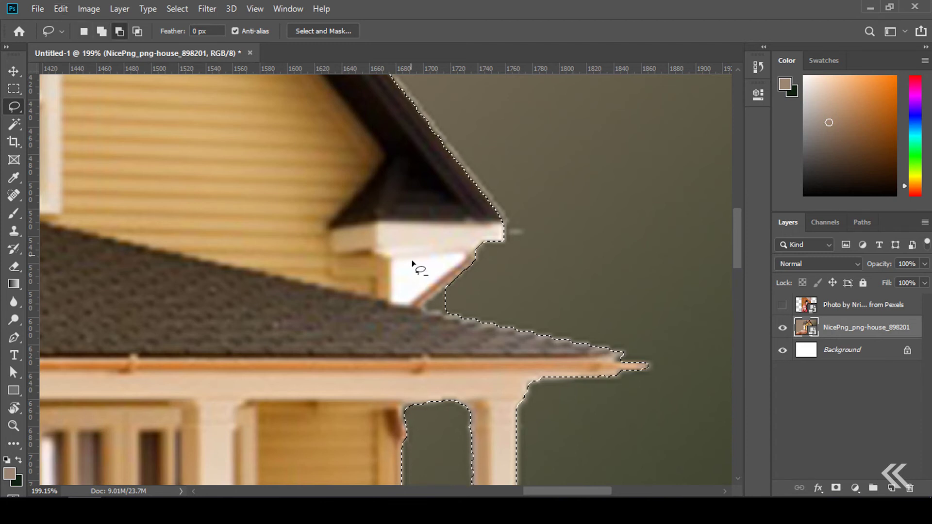
left_click_drag(447, 290, 430, 302)
left_click_drag(436, 309, 423, 306)
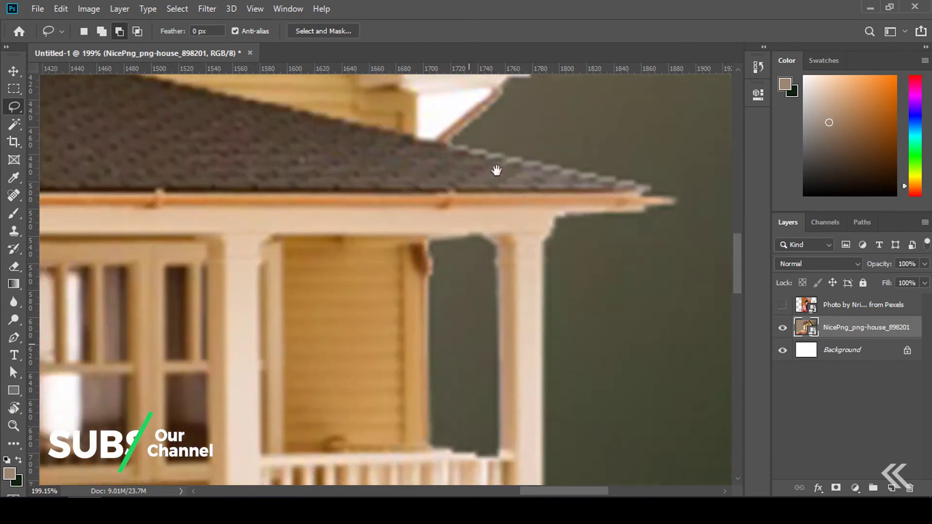
- Fit the whole house image on screen and return to the Magic Wand tool
left_click_drag(539, 311, 573, 92)
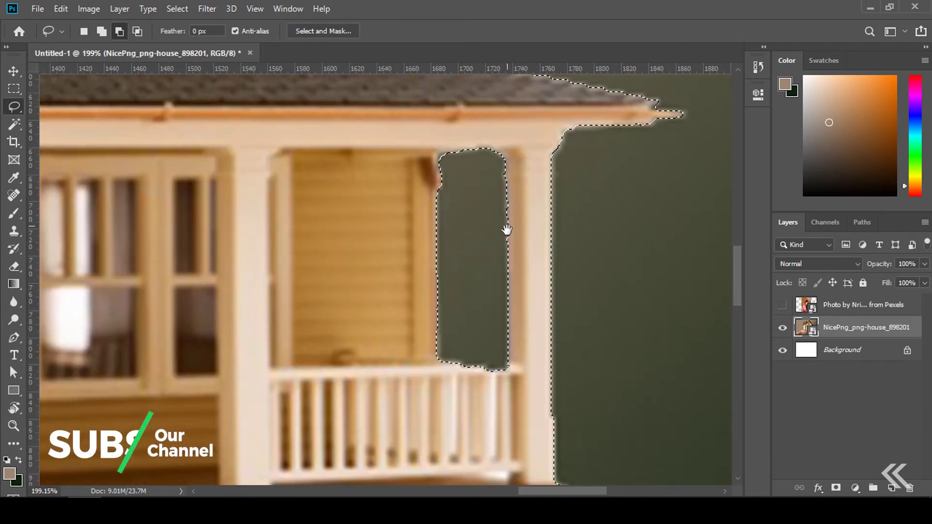
left_click_drag(506, 229, 485, 262)
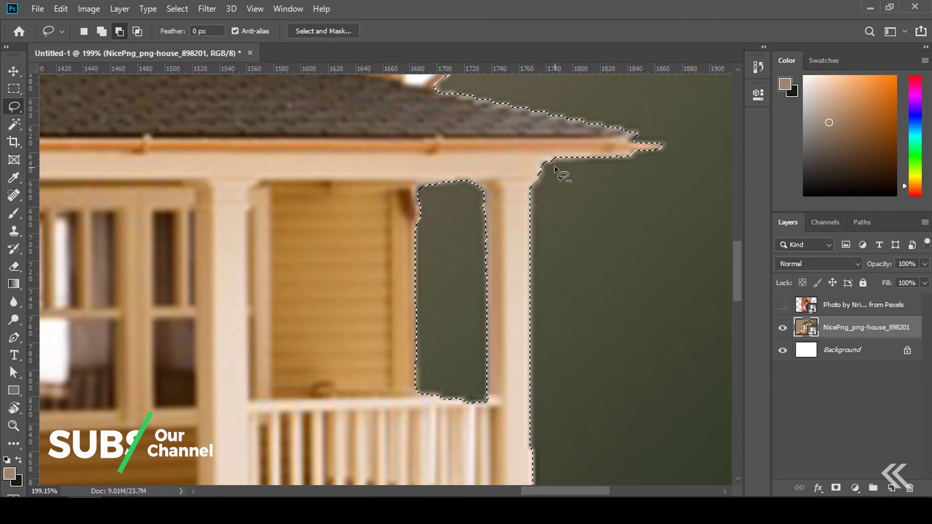
scroll(534, 291, "down", 5)
key("z")
key("ctrl+0")
right_click(477, 303)
left_click(524, 310)
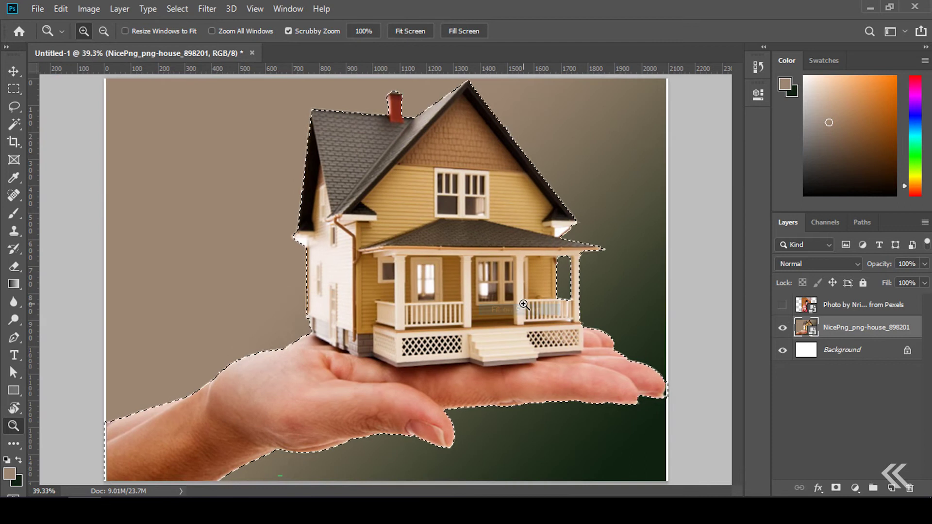
key("l")
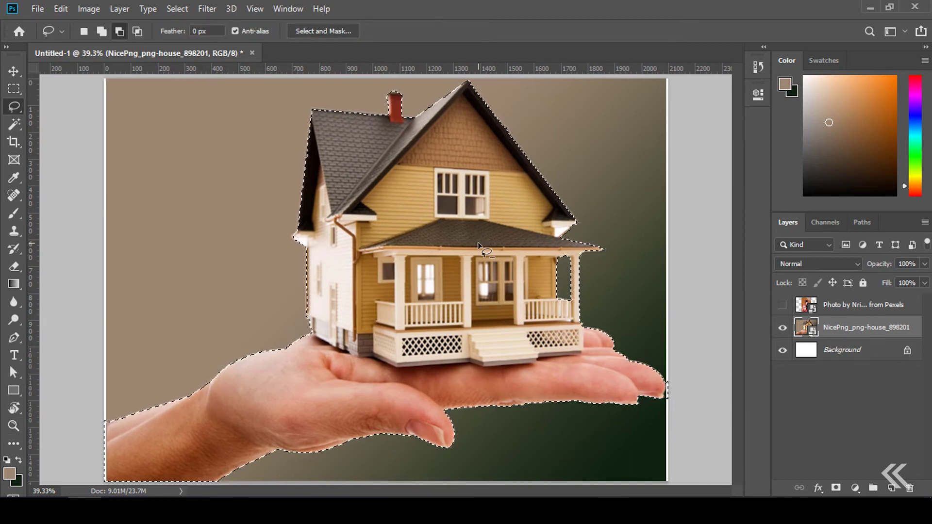
left_click(14, 125)
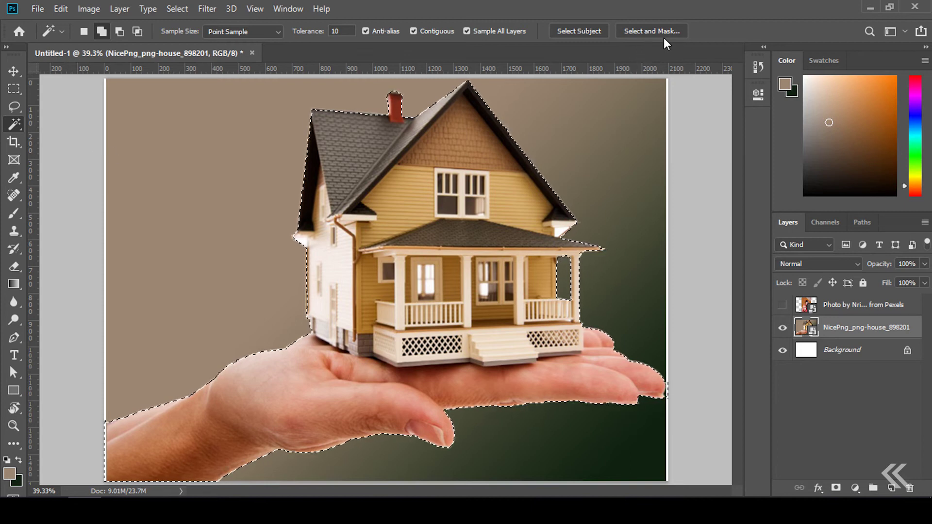
- Switch to the Quick Selection Tool, deselecting and then restoring the house-and-hand selection
right_click(15, 125)
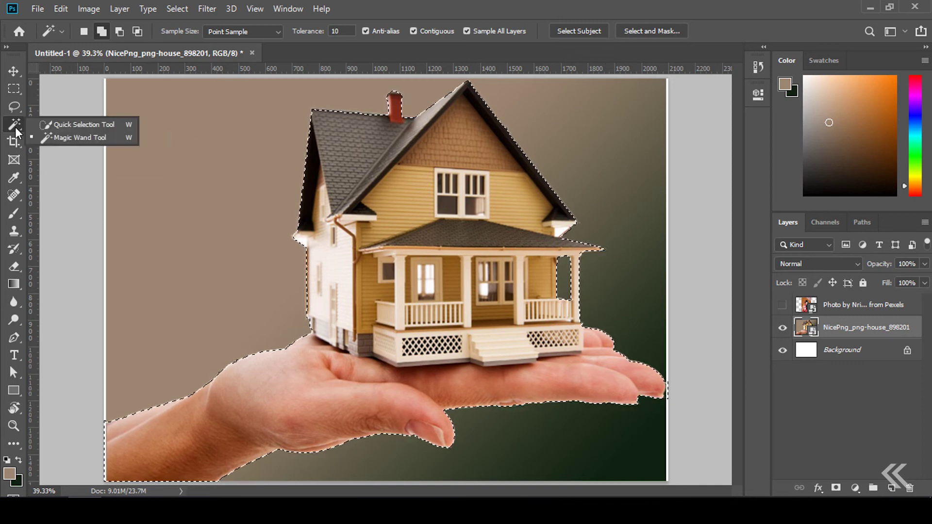
left_click(91, 126)
key("ctrl+d")
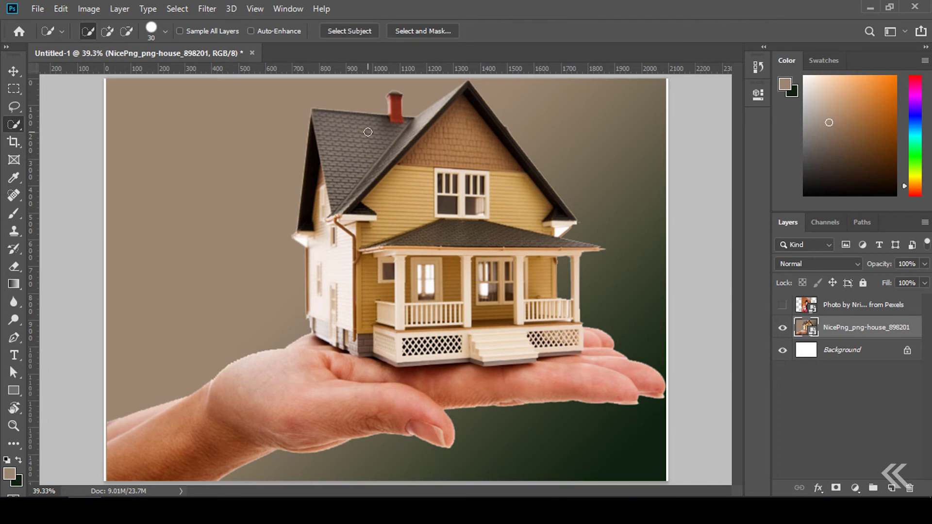
left_click(343, 134)
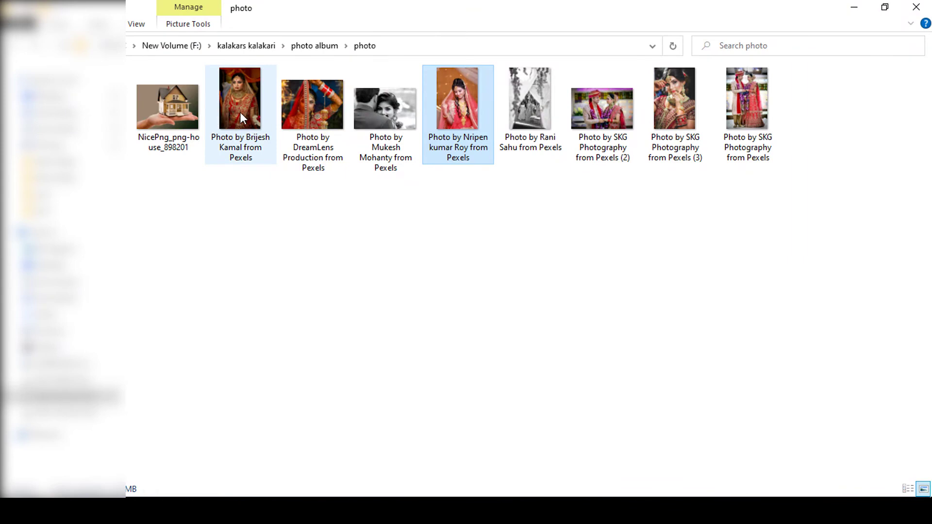
- Drag the red-veiled bride photo into Photoshop as its own document and zoom in
left_click_drag(465, 101, 464, 51)
key("z")
left_click_drag(311, 287, 365, 287)
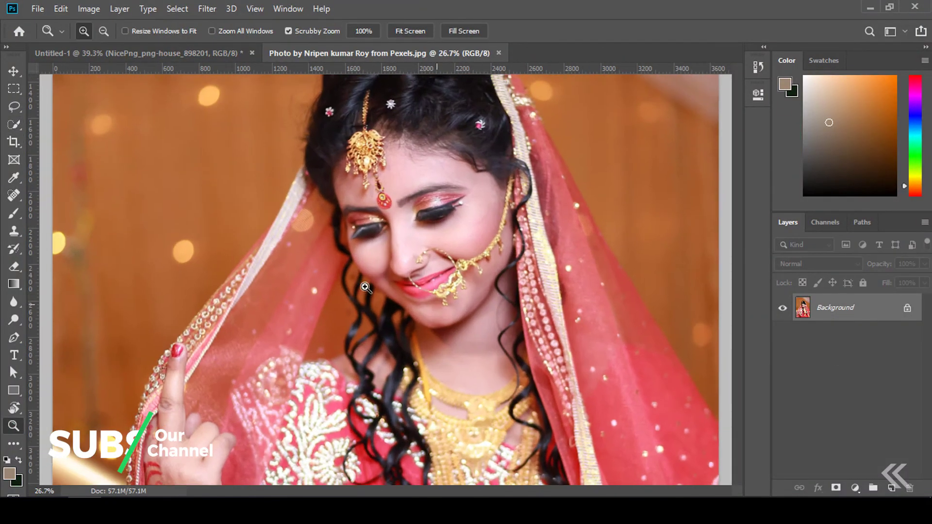
- Start the Quick Selection on the bride's left scarf and its upper edge
scroll(365, 287, "up", 5)
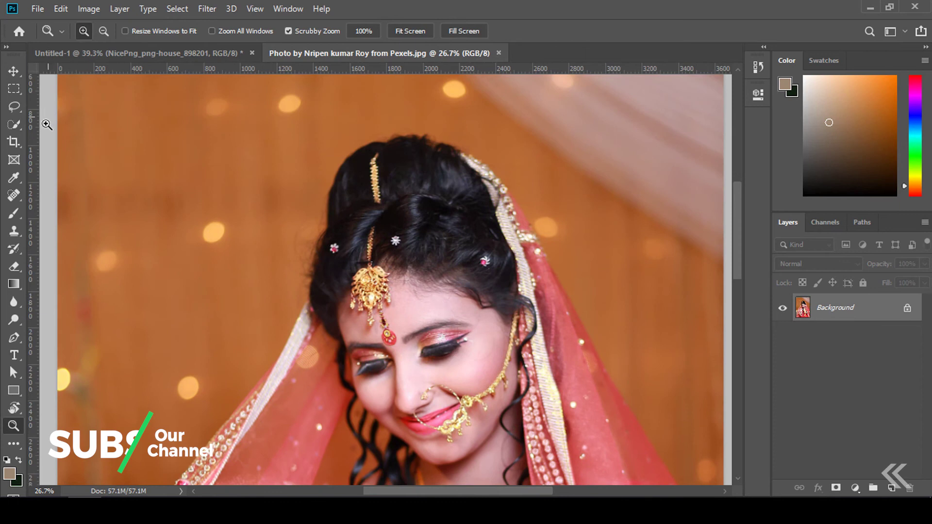
left_click(14, 124)
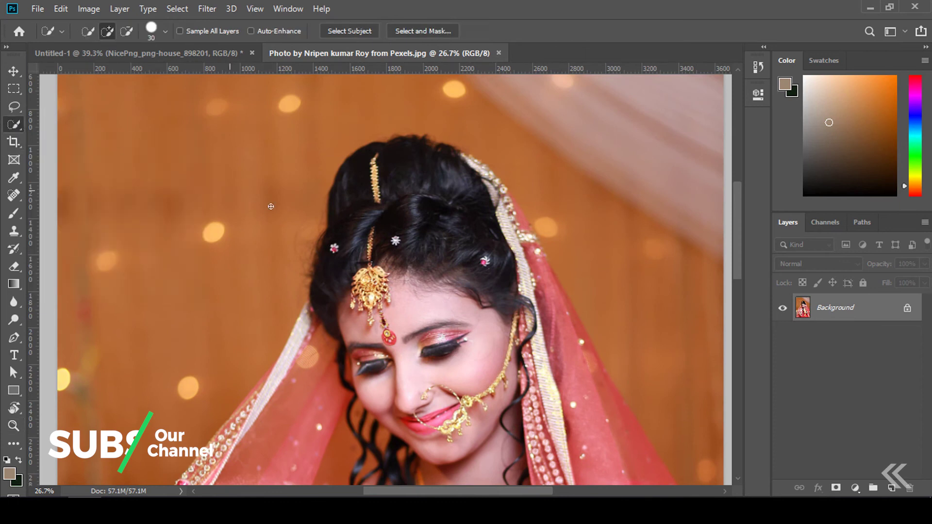
mouse_move(118, 153)
left_mouse_down()
mouse_move(450, 246)
mouse_move(462, 127)
left_mouse_up()
left_click_drag(199, 349, 238, 92)
mouse_move(243, 129)
left_mouse_down()
mouse_move(211, 369)
mouse_move(214, 242)
mouse_move(251, 142)
left_mouse_up()
left_click_drag(295, 111, 285, 173)
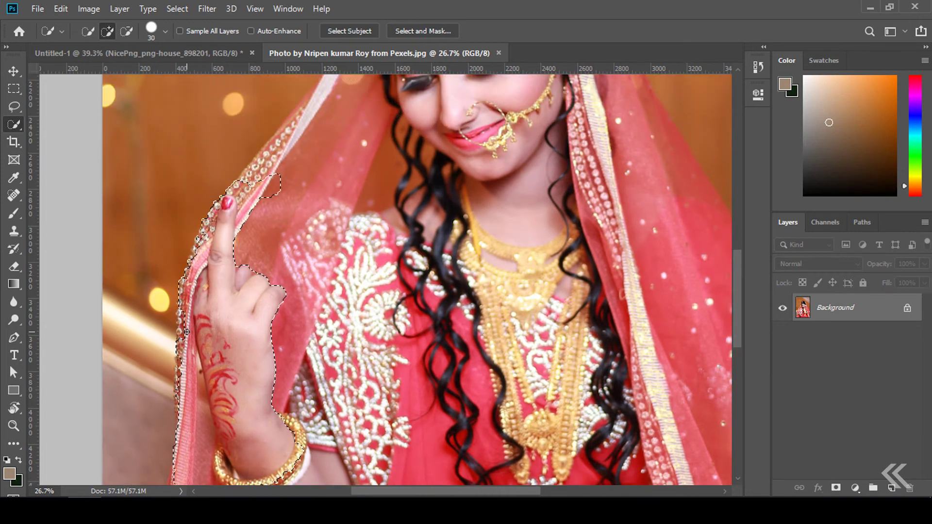
mouse_move(279, 158)
left_mouse_down()
mouse_move(230, 344)
mouse_move(273, 291)
left_mouse_up()
- Add the top of the hair, right veil, chin, arm and red dress to the selection
mouse_move(322, 222)
left_mouse_down()
mouse_move(290, 379)
mouse_move(451, 349)
mouse_move(456, 164)
mouse_move(465, 187)
left_mouse_up()
left_click_drag(497, 280, 534, 346)
mouse_move(440, 272)
left_mouse_down()
mouse_move(392, 361)
mouse_move(329, 408)
mouse_move(356, 163)
mouse_move(305, 386)
left_mouse_up()
mouse_move(278, 341)
left_mouse_down()
mouse_move(301, 190)
mouse_move(293, 450)
mouse_move(552, 404)
left_mouse_up()
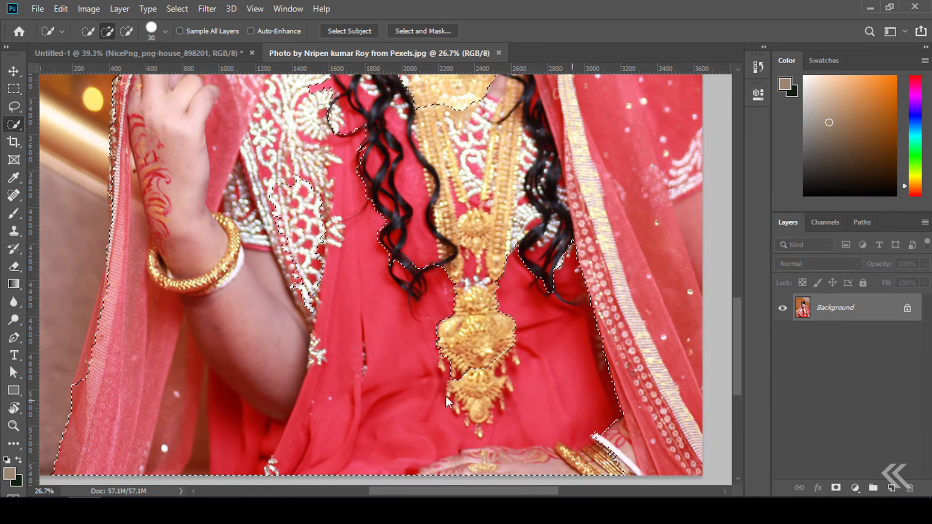
left_click_drag(445, 396, 385, 489)
left_click_drag(360, 275, 362, 343)
- Add the right red veil and, with a larger brush, the dupatta border strip
scroll(366, 201, "up", 3)
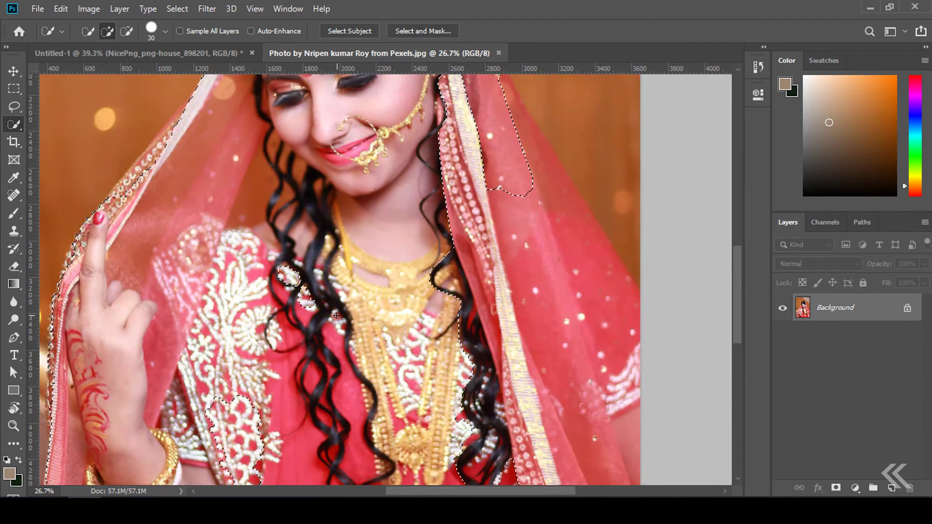
scroll(407, 315, "up", 3)
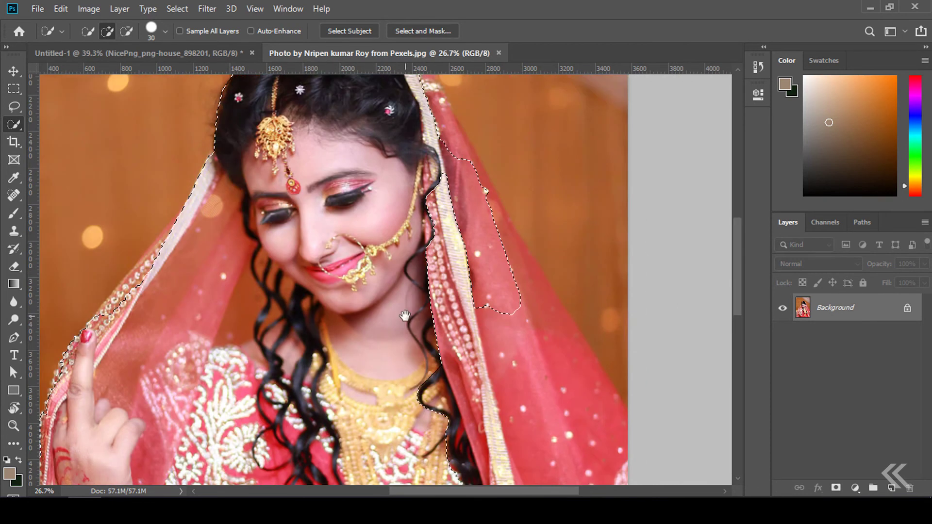
left_click_drag(520, 340, 555, 369)
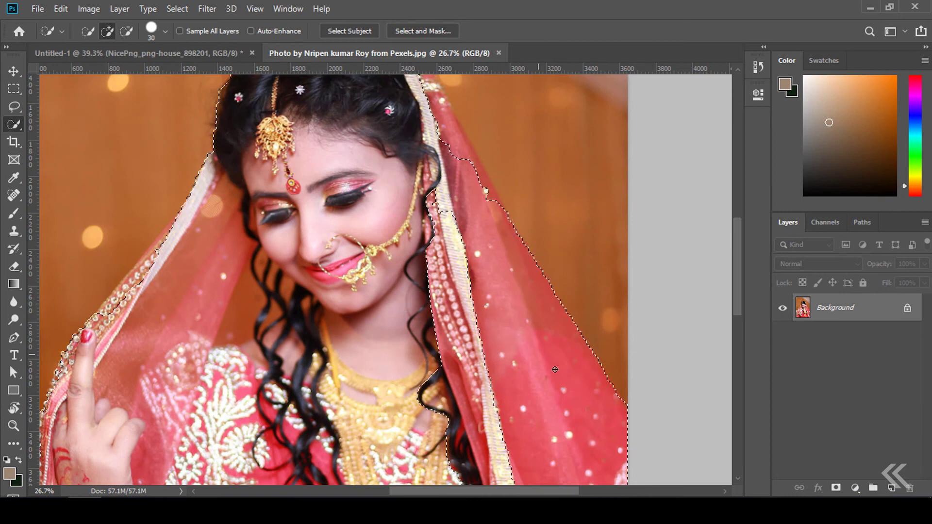
left_click_drag(480, 244, 480, 147)
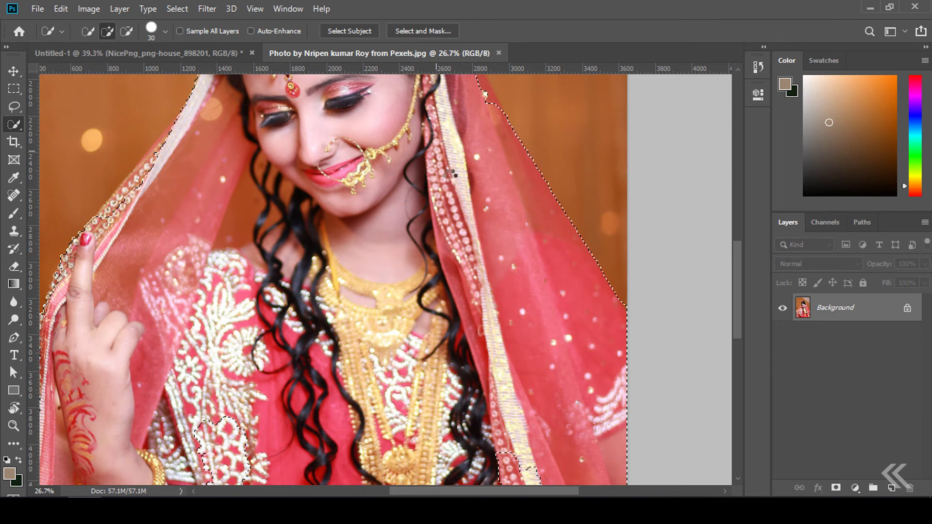
key("bracketright")
left_click_drag(561, 483, 508, 337)
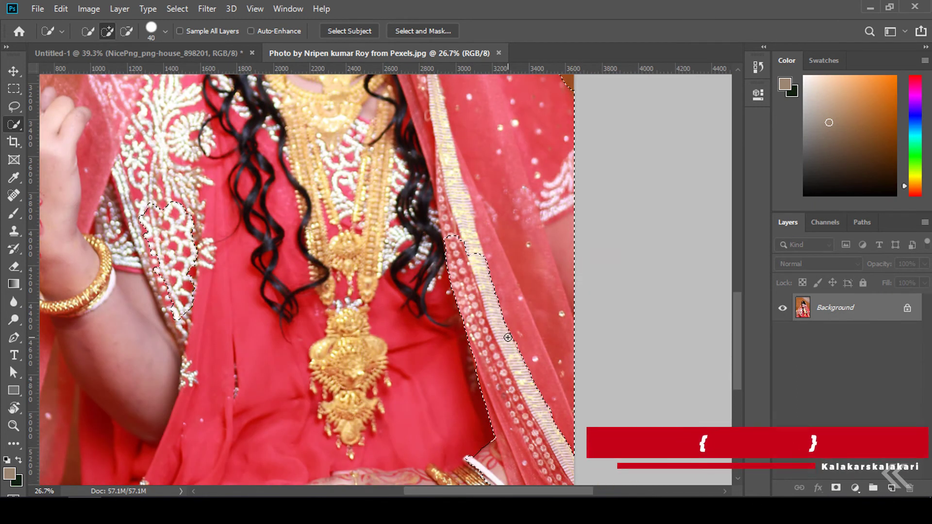
key("bracketright")
key("bracketright")
key("bracketright")
key("bracketright")
key("bracketright")
key("bracketright")
key("bracketright")
key("bracketright")
key("bracketright")
key("bracketright")
key("bracketleft")
key("bracketleft")
key("bracketright")
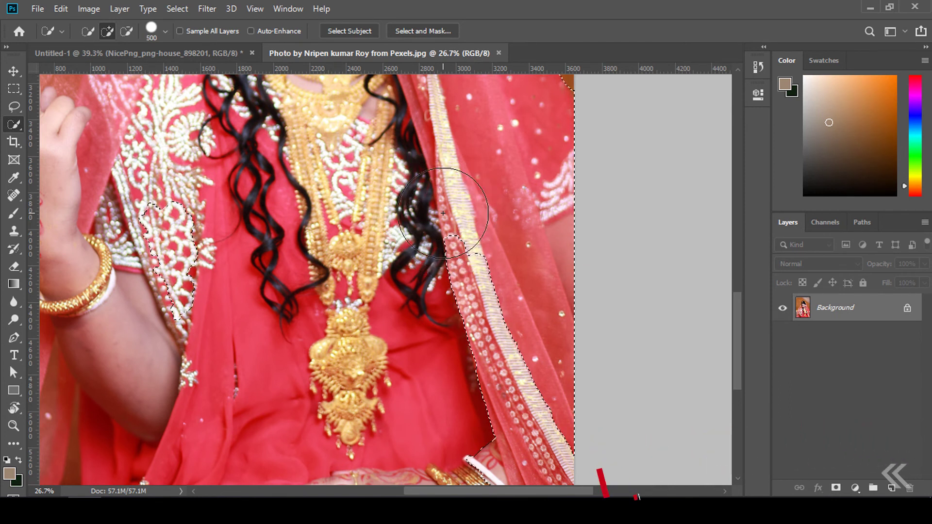
left_click_drag(444, 212, 543, 467)
- Fill the notch at the hair and veil edge using a much larger brush
scroll(542, 467, "down", 5)
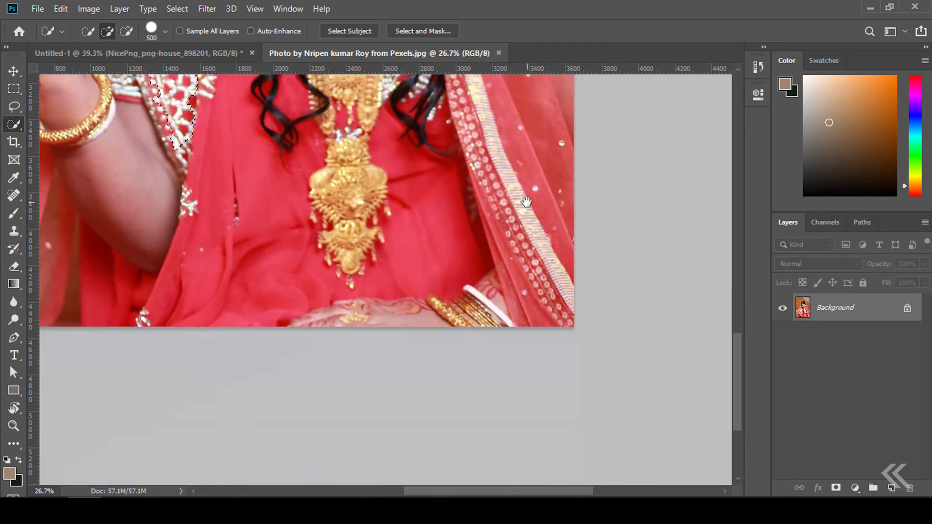
scroll(466, 325, "up", 10)
scroll(434, 310, "up", 5)
left_click_drag(433, 309, 462, 346)
key("bracketright")
key("bracketright")
key("bracketright")
scroll(445, 235, "up", 3)
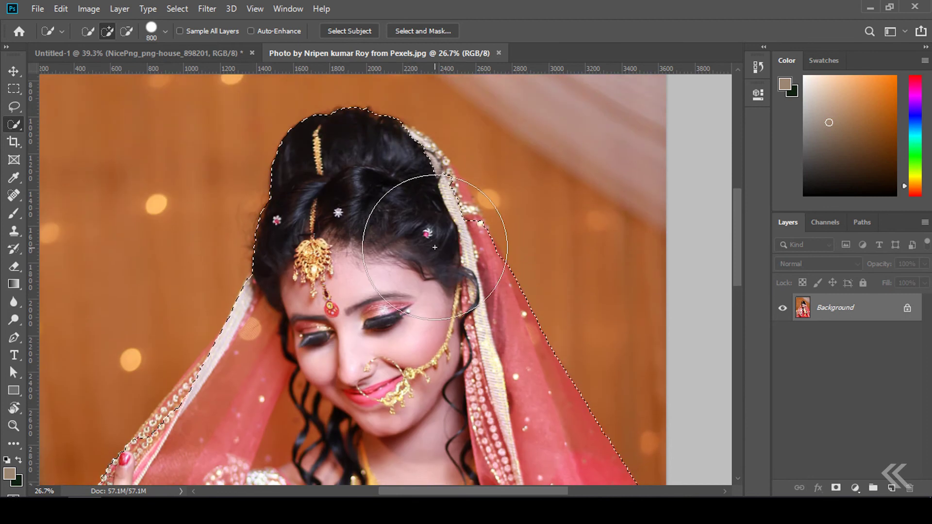
left_click(397, 206)
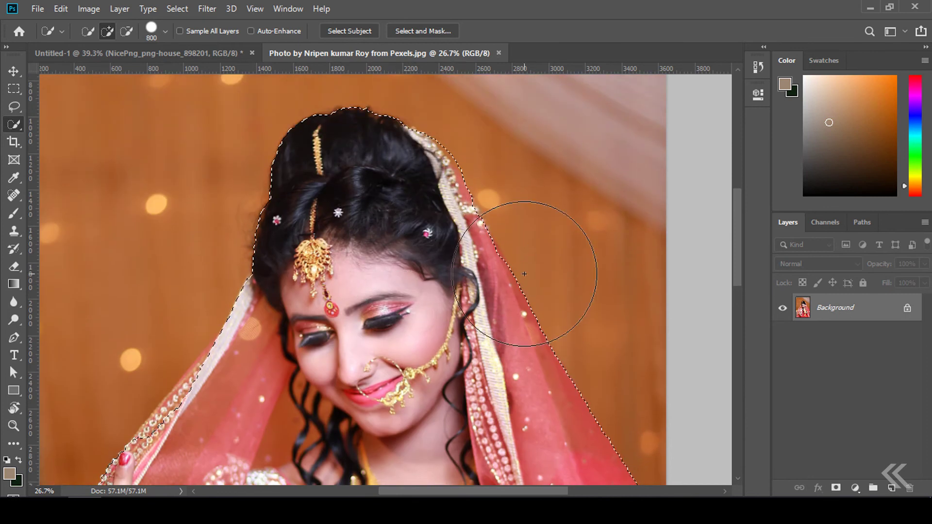
key("z")
scroll(351, 126, "up", 2)
scroll(408, 183, "down", 1)
scroll(437, 233, "down", 3)
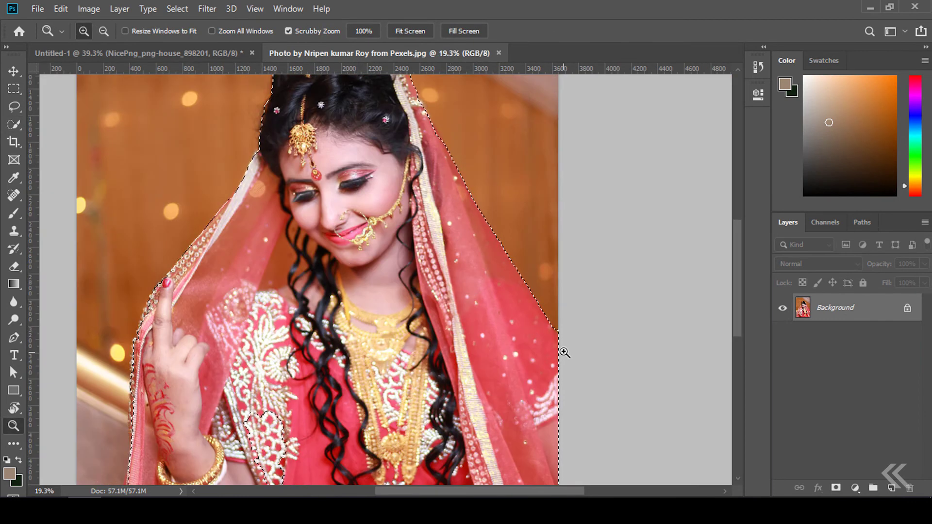
- Brush the isolated embroidery patch beside the arm into the bride selection with Quick Selection
mouse_move(485, 229)
left_mouse_down()
mouse_move(480, 256)
mouse_move(436, 217)
left_mouse_up()
left_click_drag(379, 158, 449, 260)
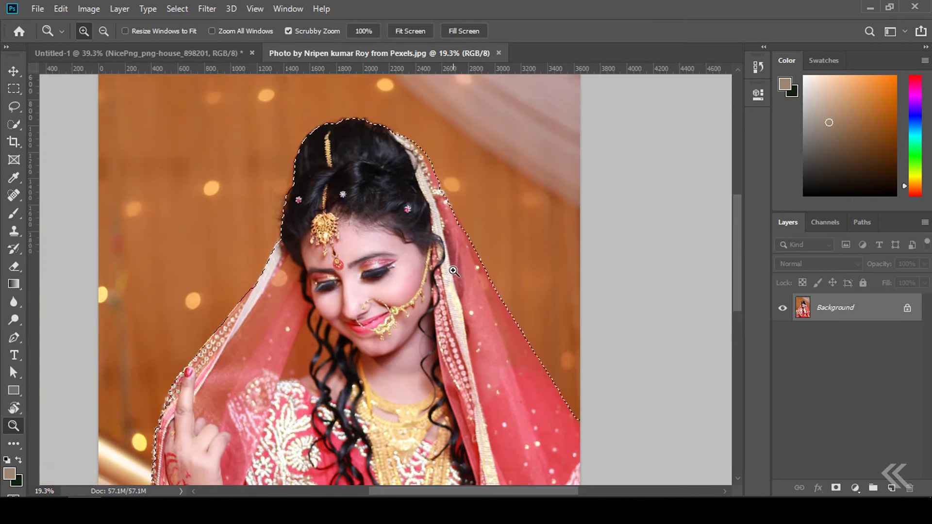
left_click_drag(381, 322, 397, 220)
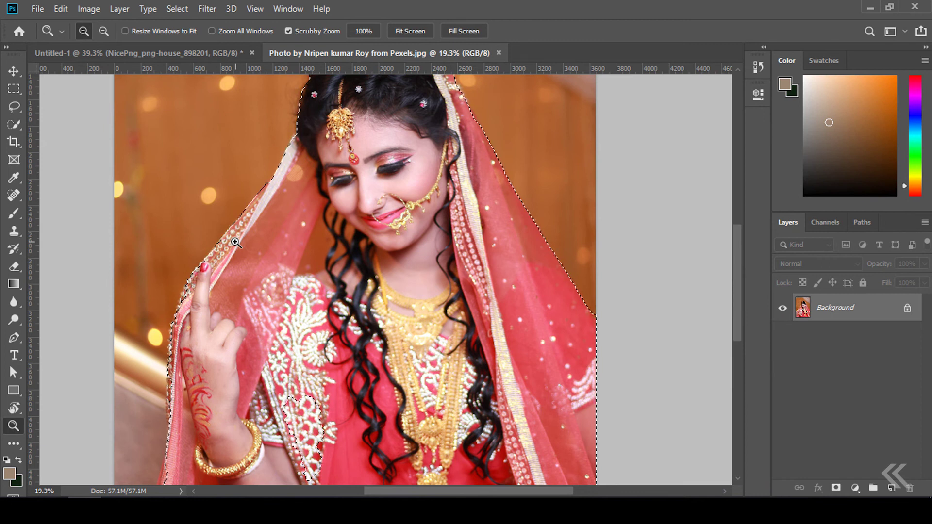
left_click_drag(256, 289, 273, 145)
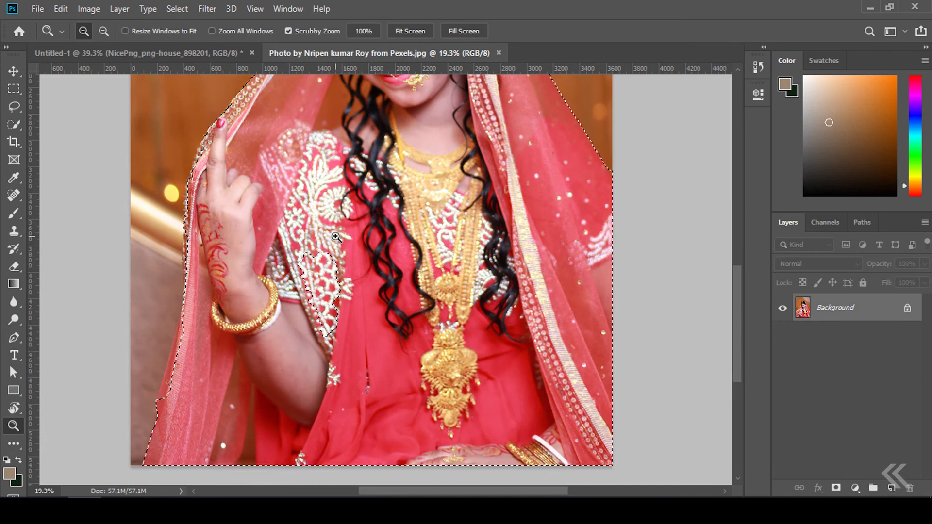
key("w")
left_click_drag(332, 250, 323, 350)
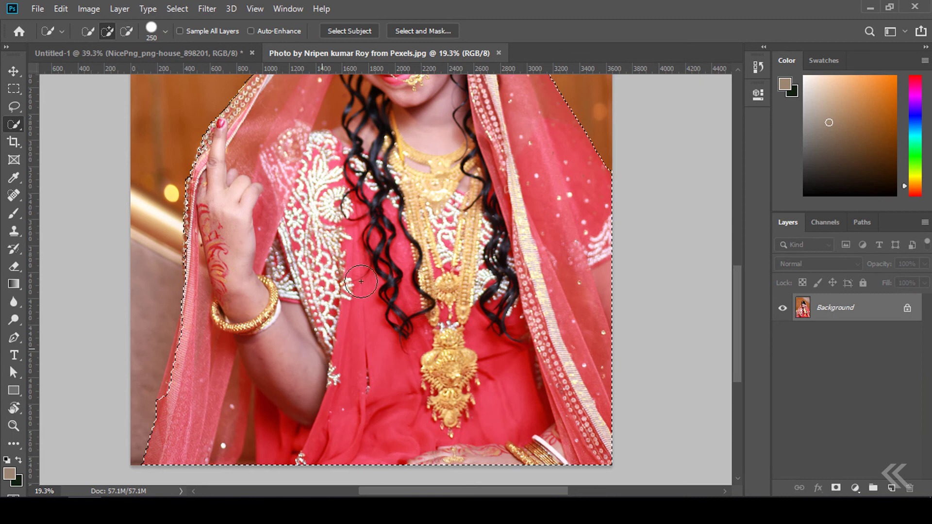
- Add the blouse embroidery, then trace around the arm with the Lasso in Add to selection mode
left_click_drag(330, 265, 291, 289)
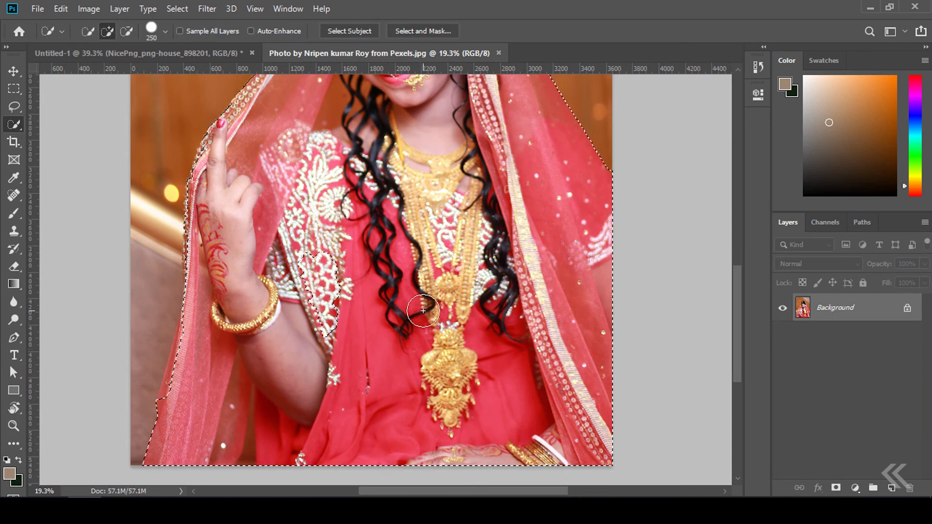
left_click(14, 106)
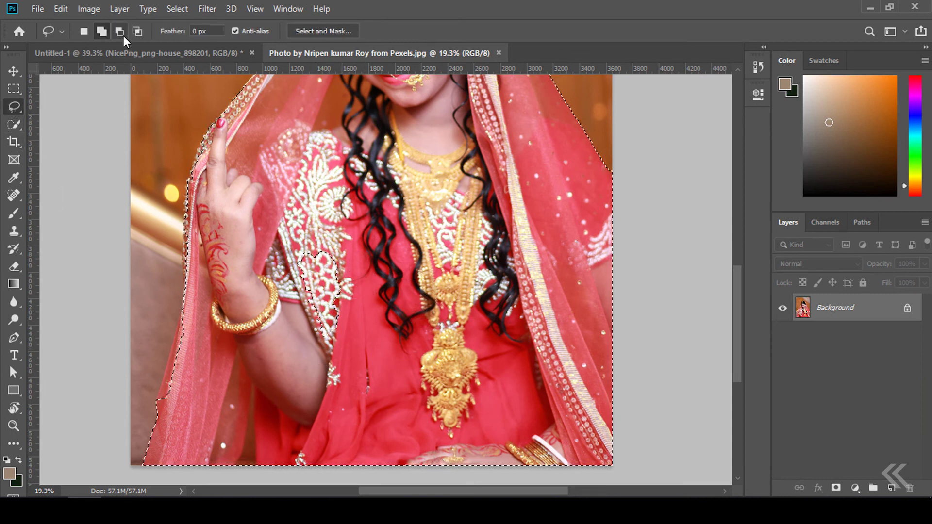
left_click(101, 31)
left_click_drag(340, 209, 374, 207)
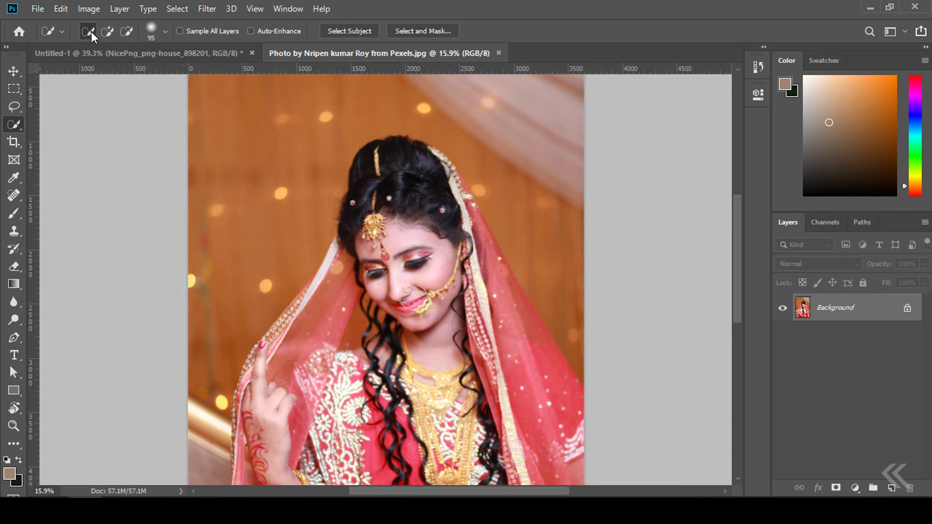
- Set the Quick Selection brush to 61 px in Add mode and brush the bride
left_click(164, 31)
left_click_drag(151, 65, 202, 66)
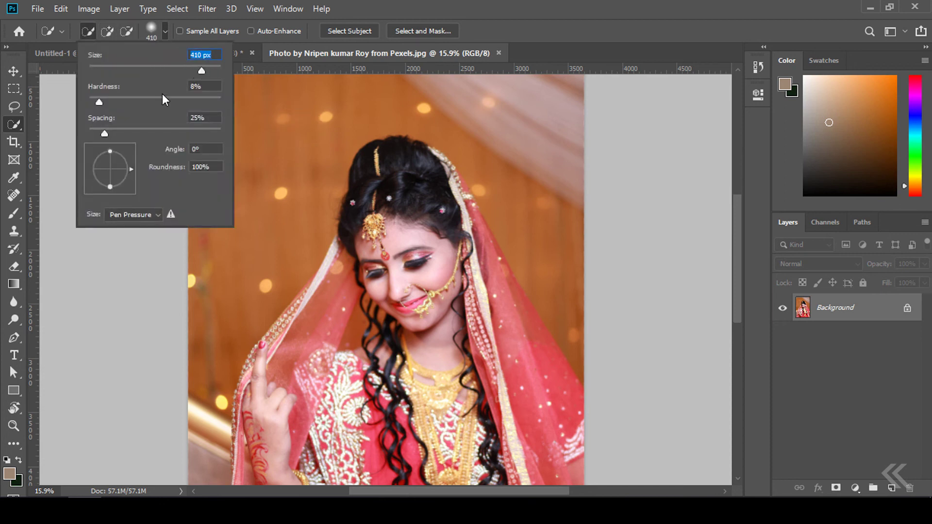
left_click_drag(186, 68, 221, 67)
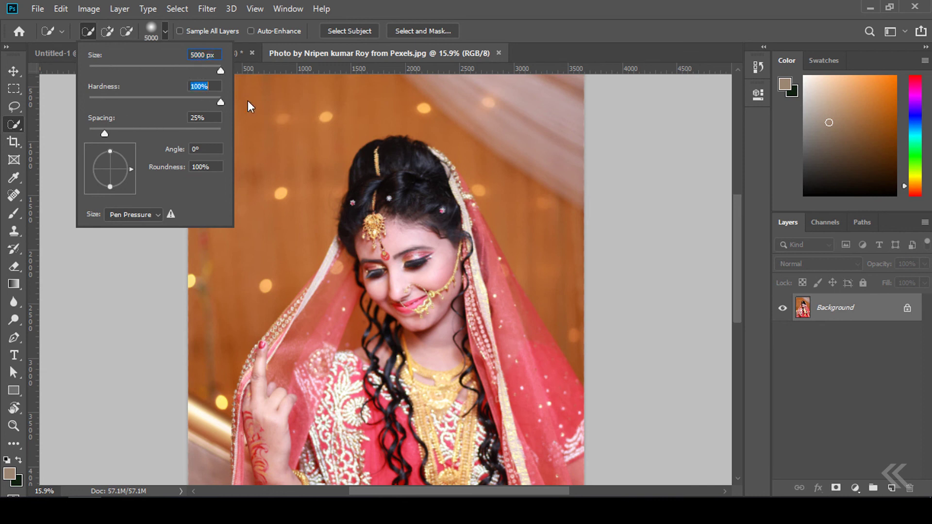
left_click_drag(221, 70, 129, 72)
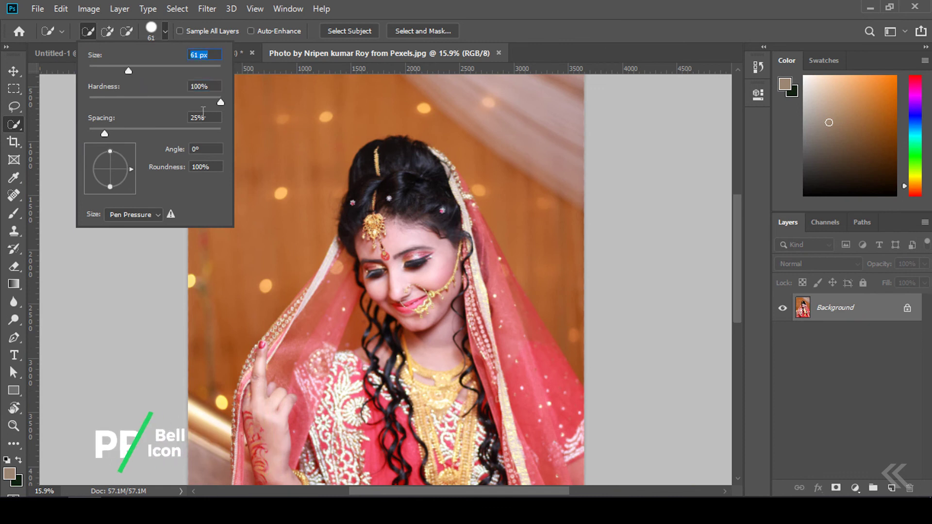
left_click(165, 31)
left_click(107, 31)
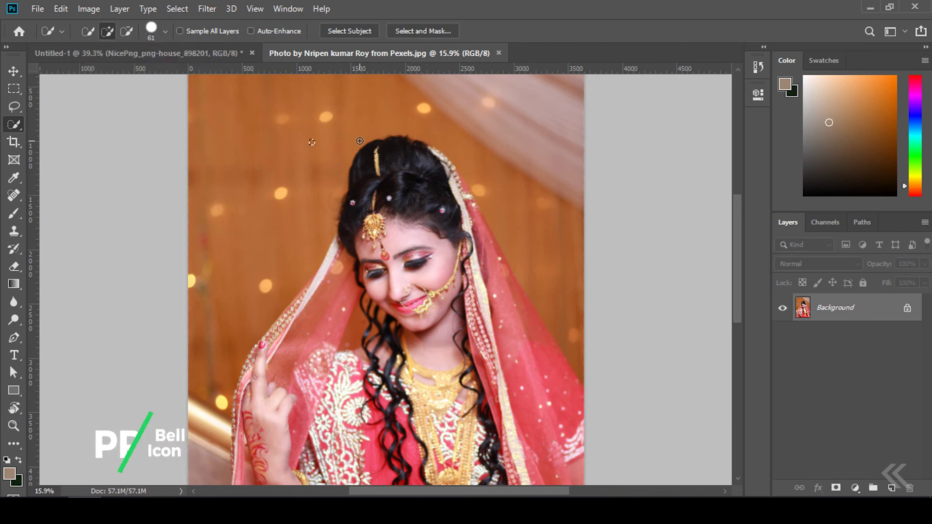
left_click(350, 130)
- Restore the brush tip to a full circle, then run Select Subject on the bride
left_click(165, 31)
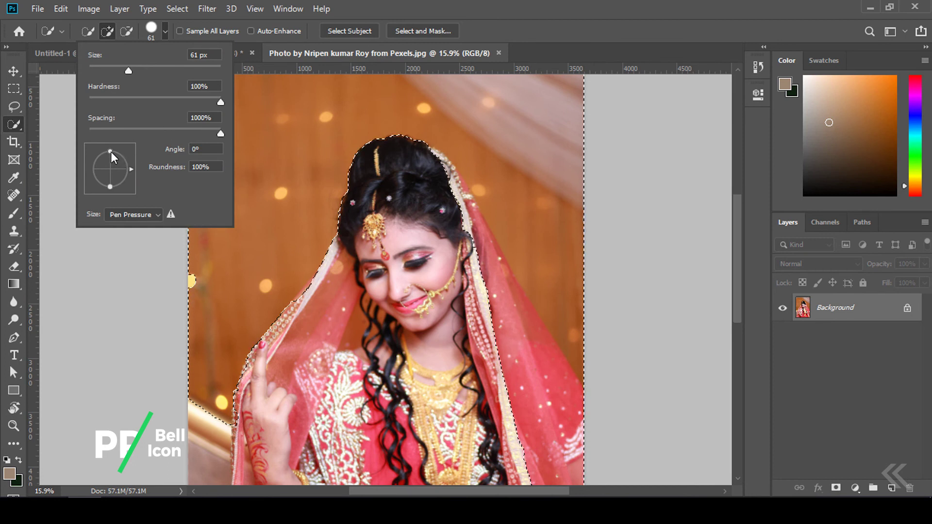
left_click_drag(109, 152, 110, 162)
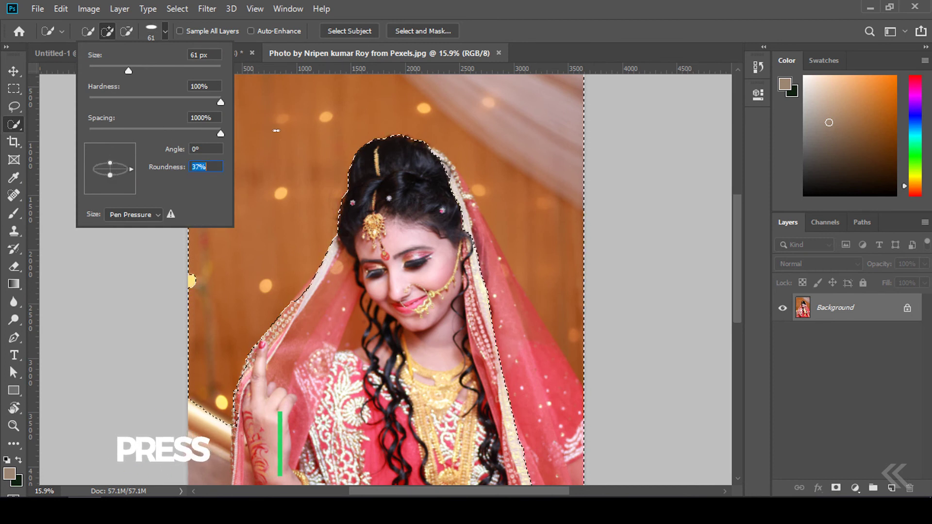
mouse_move(110, 164)
left_mouse_down()
mouse_move(111, 151)
mouse_move(111, 167)
mouse_move(128, 178)
left_mouse_up()
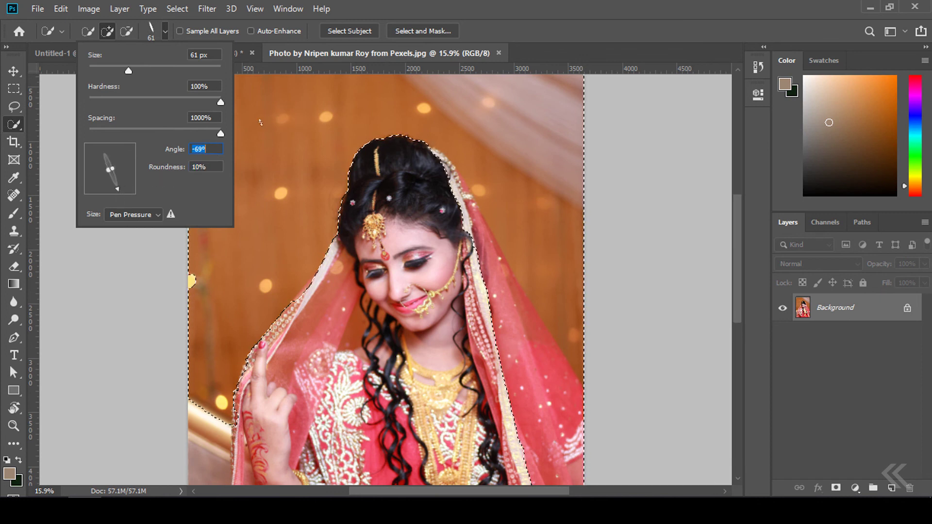
left_click(377, 107)
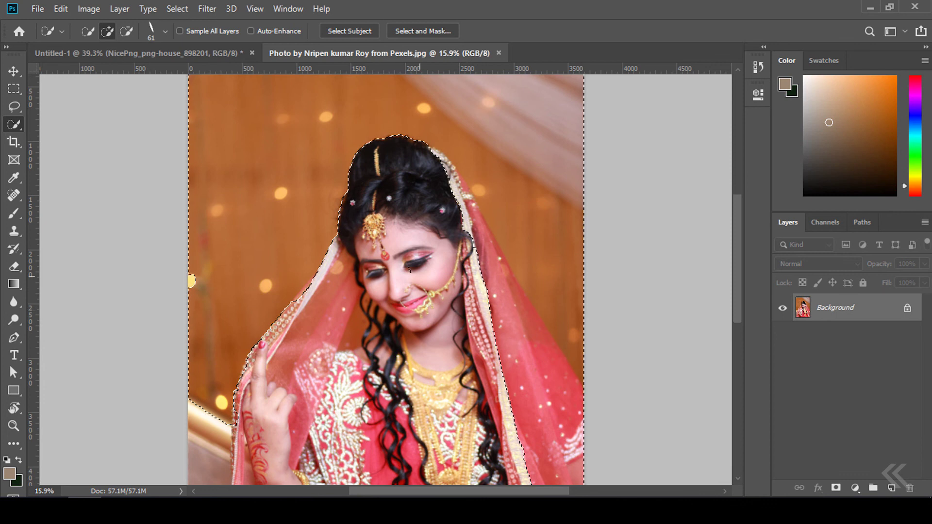
left_click(165, 32)
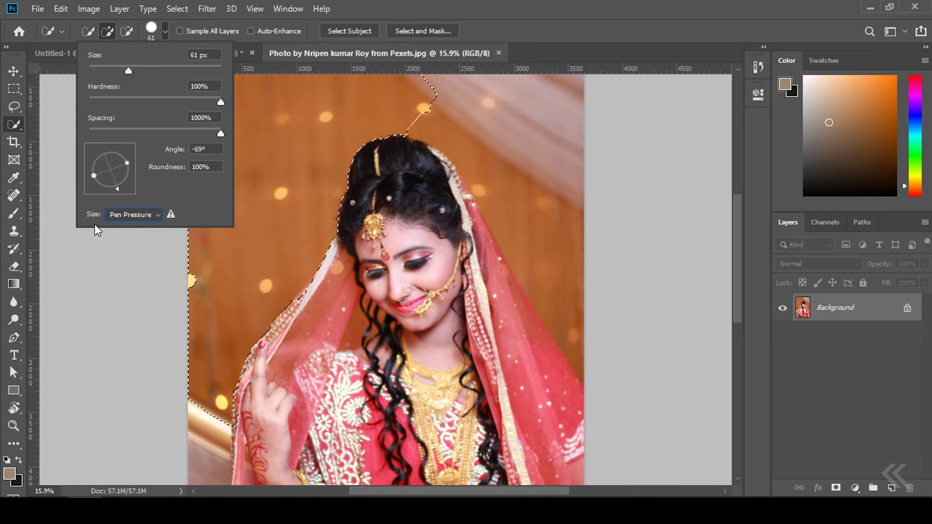
left_click(165, 31)
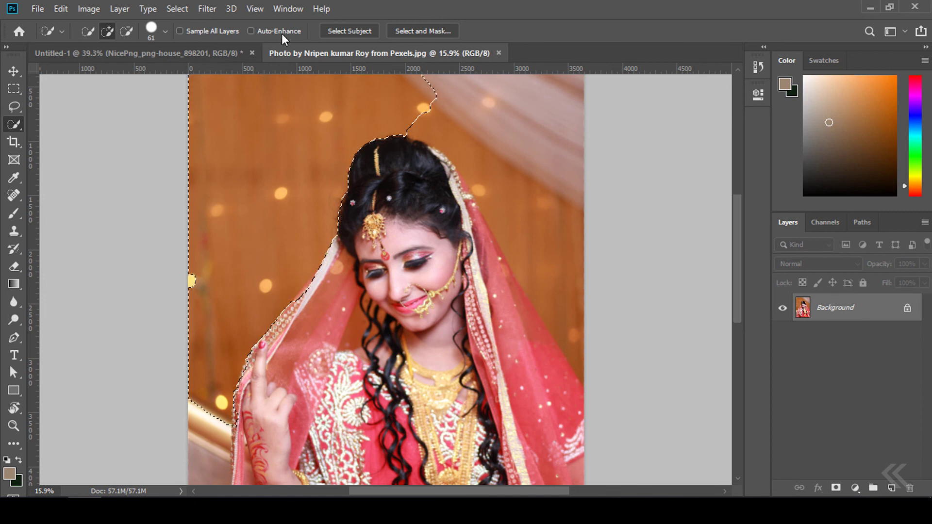
left_click(347, 30)
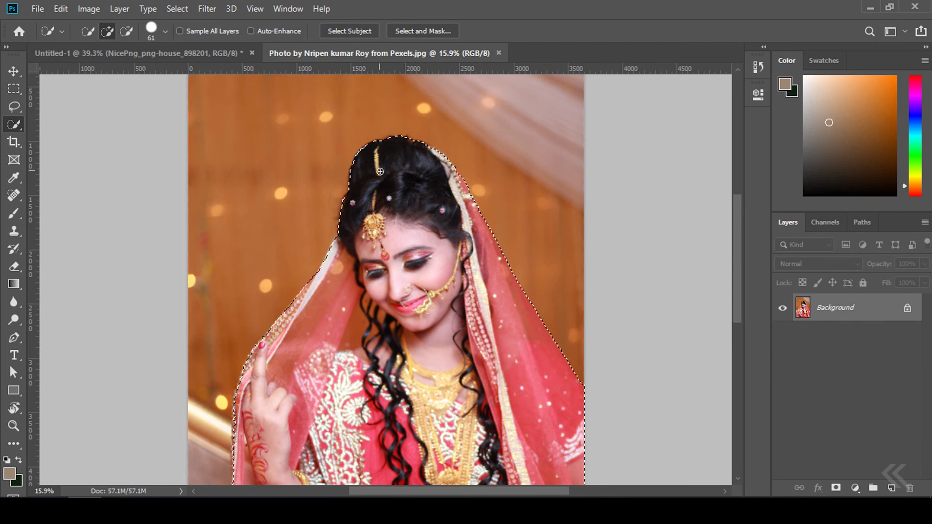
key("z")
left_click_drag(359, 204, 377, 213)
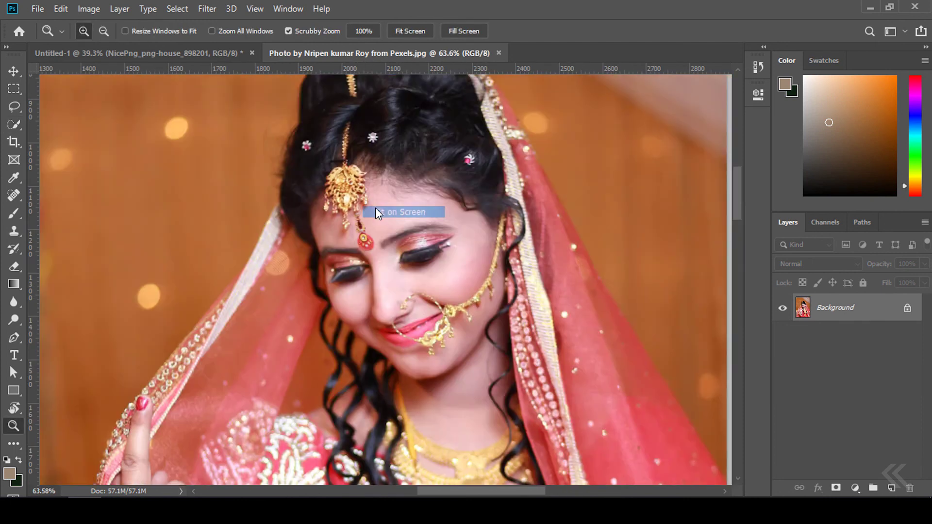
left_click(377, 212)
left_click_drag(427, 335, 450, 271)
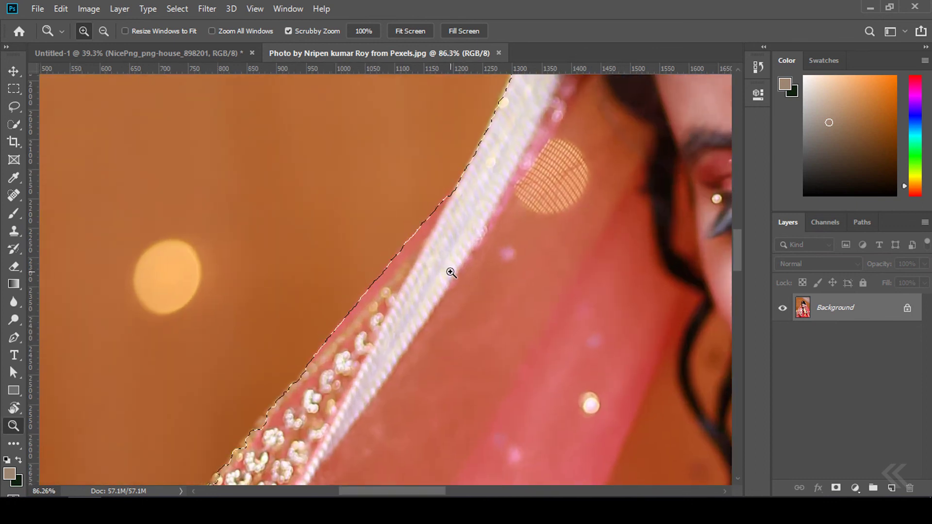
left_click_drag(627, 162, 525, 312)
right_click(526, 313)
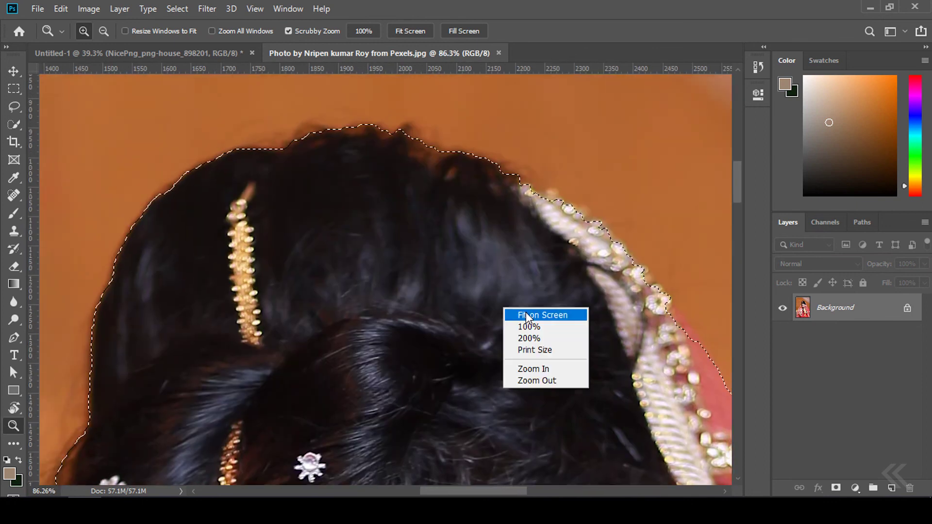
left_click(538, 316)
key("a")
key("w")
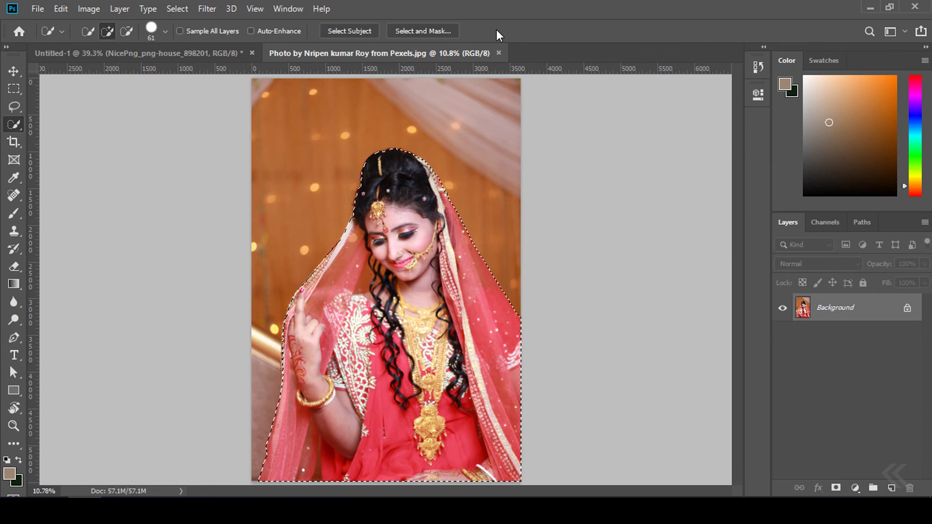
right_click(9, 127)
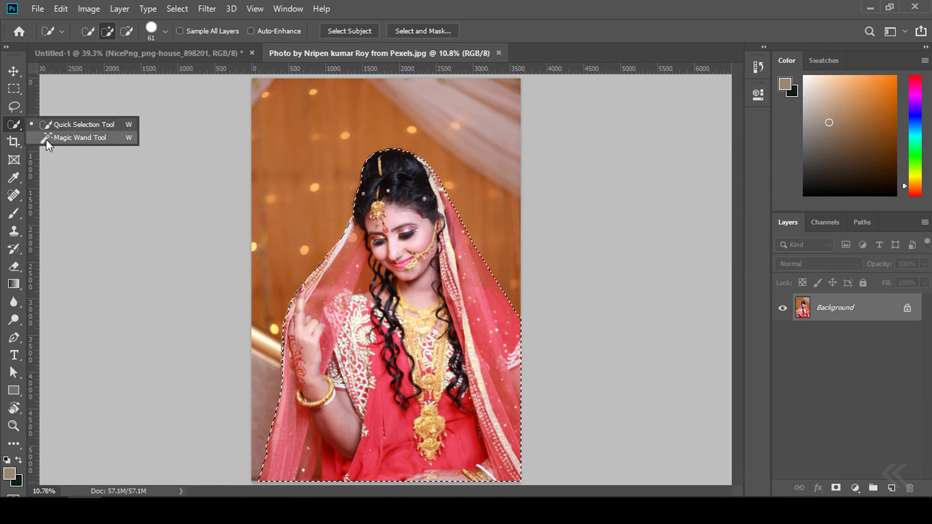
left_click(49, 139)
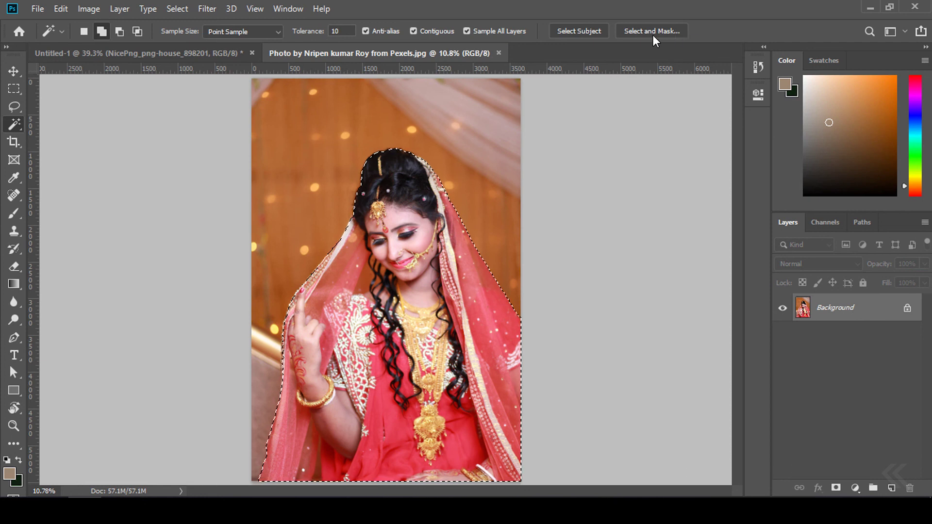
right_click(15, 123)
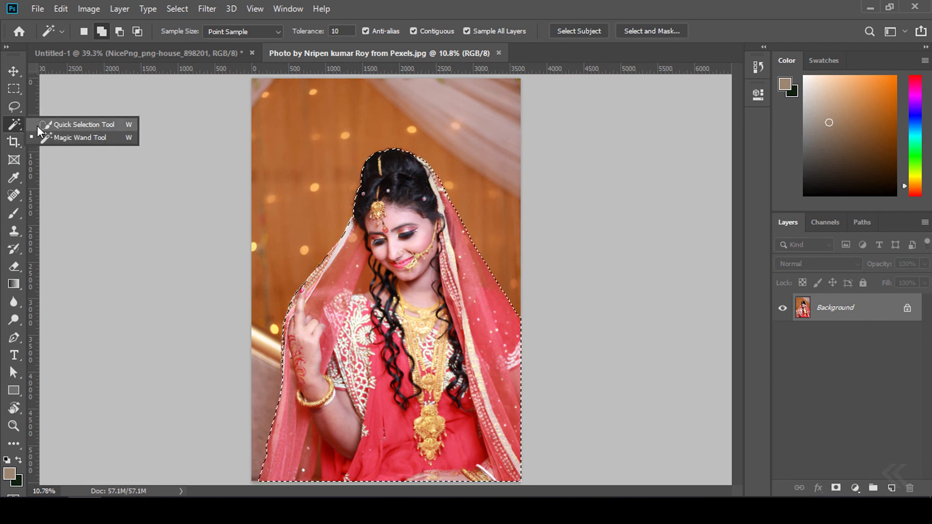
left_click(38, 125)
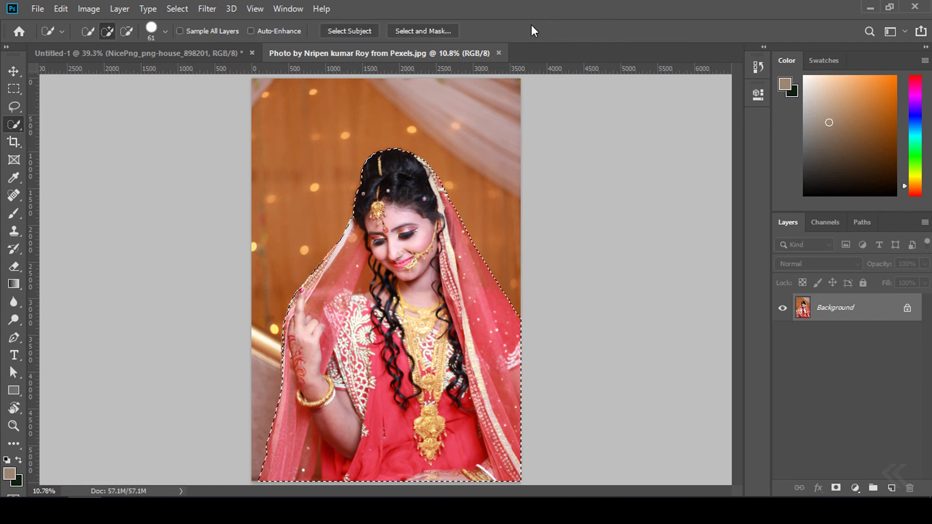
left_click(18, 101)
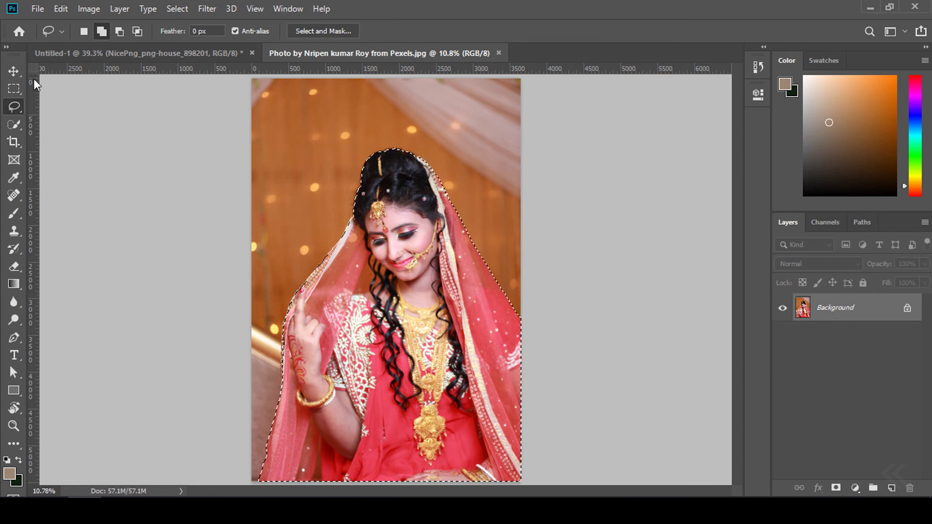
key("w")
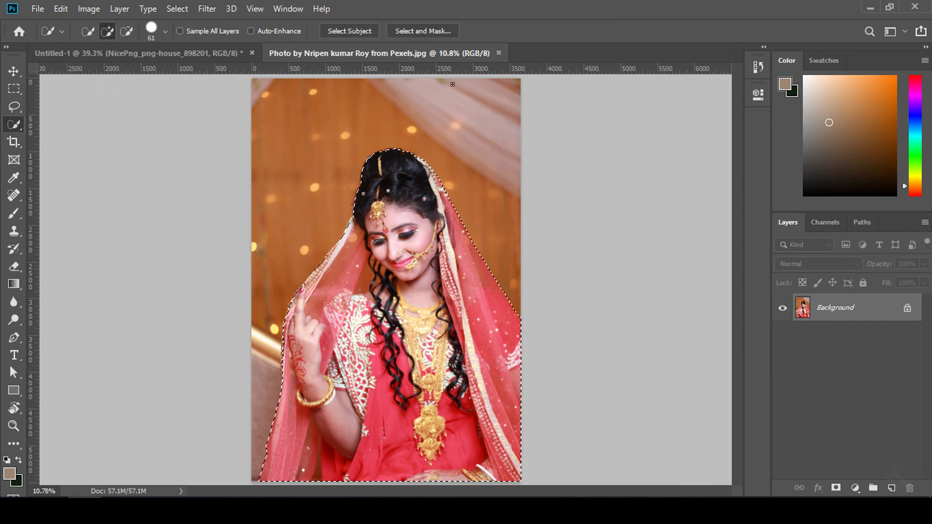